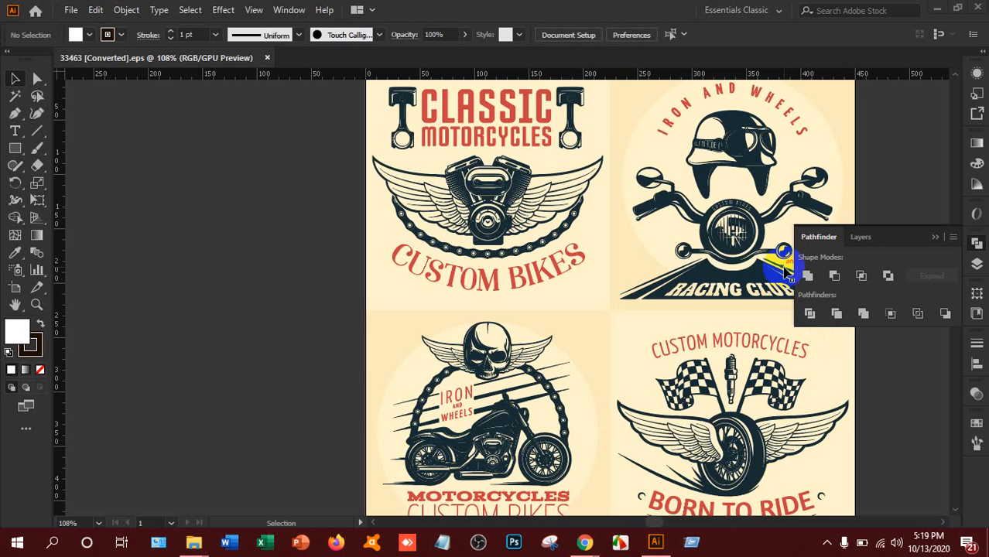
scroll(784, 267, "down", 3)
scroll(781, 275, "up", 2)
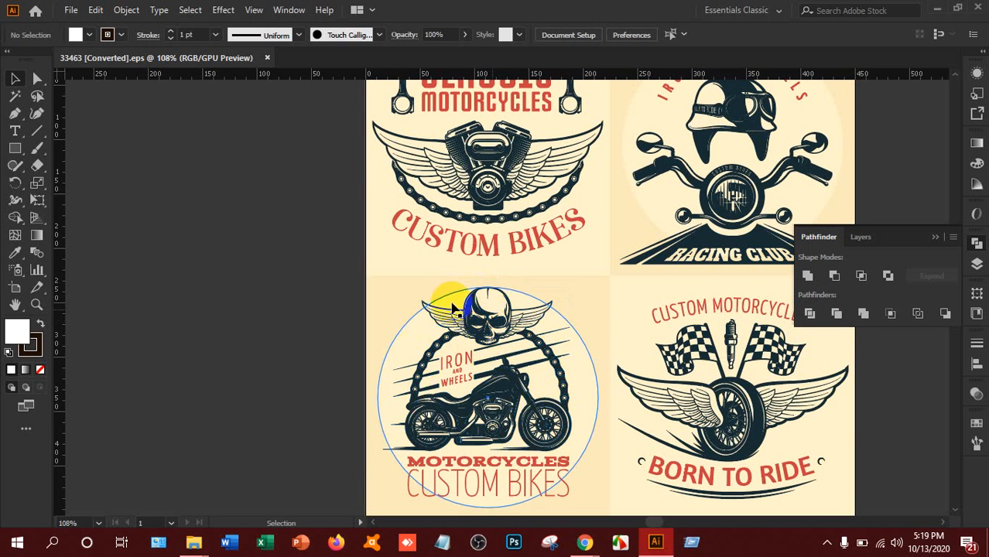
left_click(68, 10)
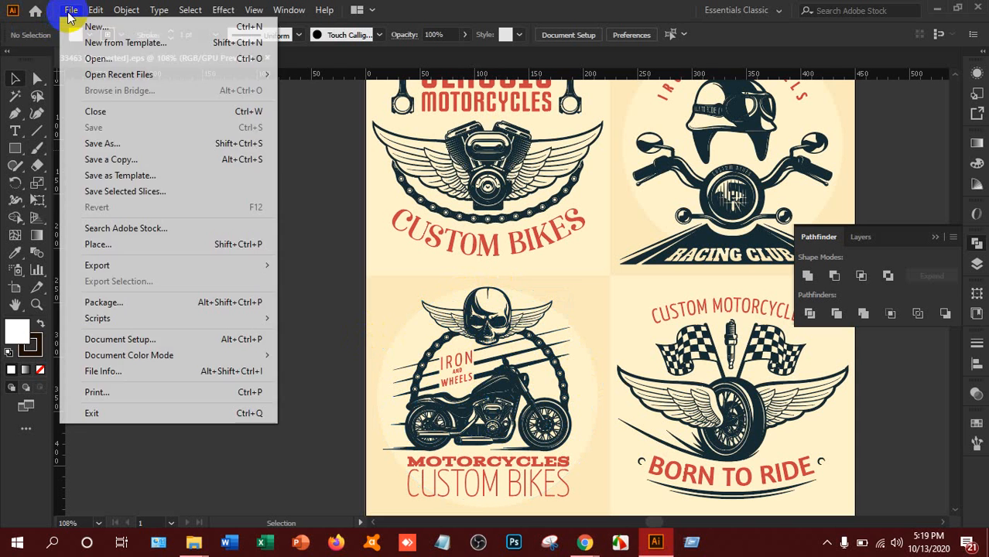
mouse_move(89, 23)
left_click(70, 10)
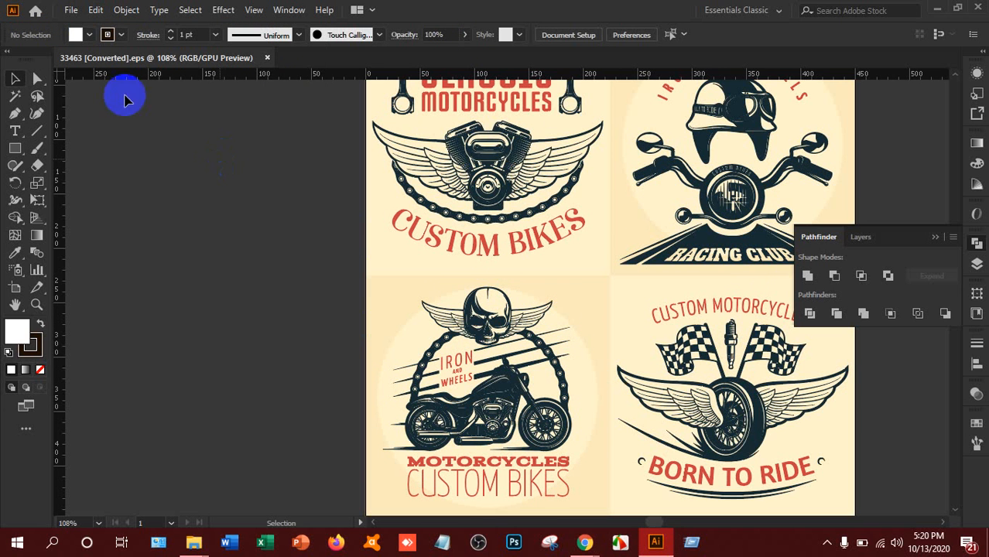
left_click(68, 11)
mouse_move(96, 10)
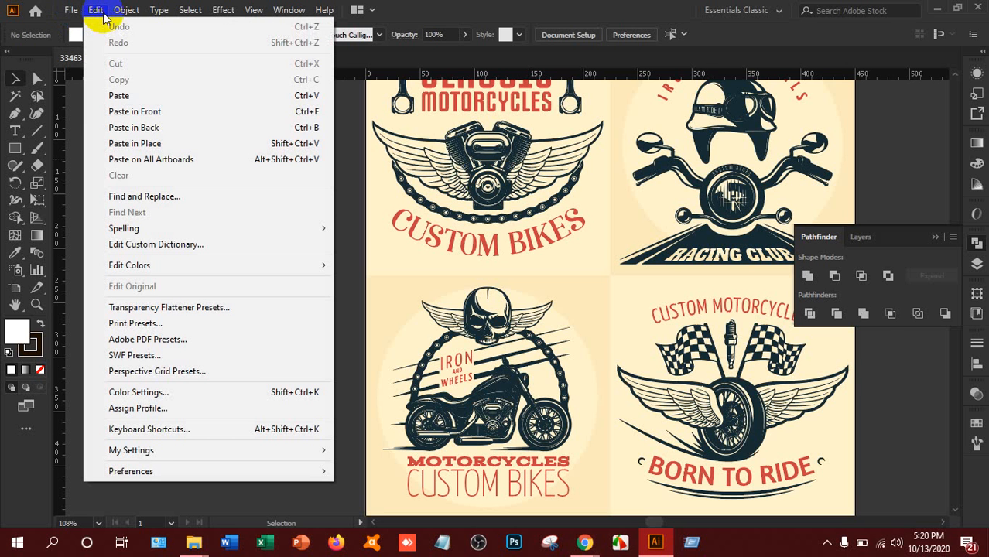
- Create a new 1000 x 1000 pt document with one artboard in CMYK colour mode
key("ctrl+n")
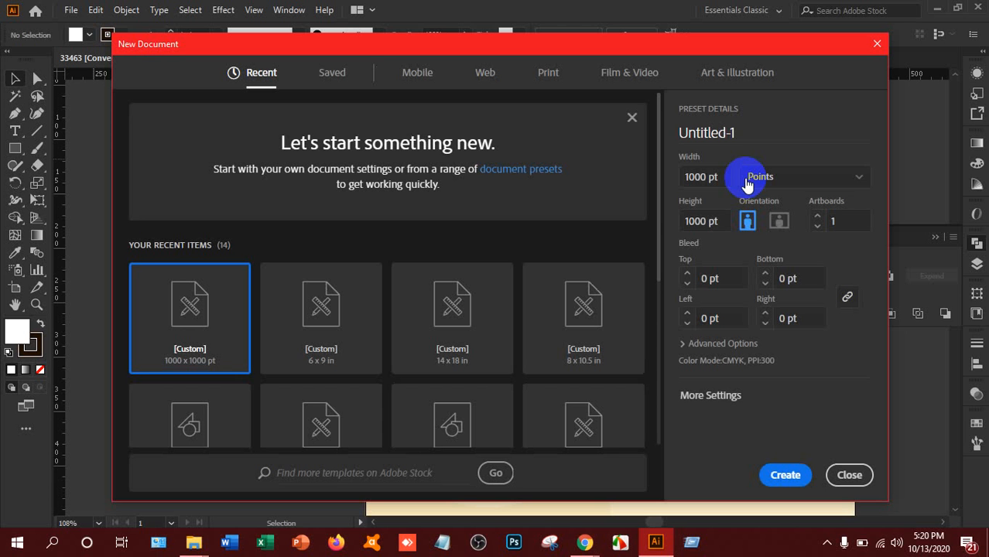
left_click(791, 475)
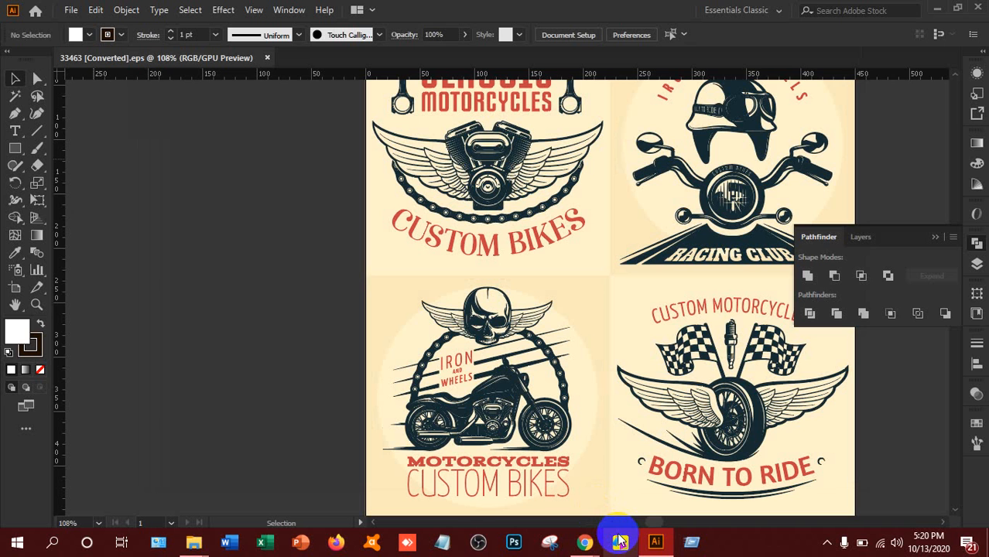
left_click(619, 544)
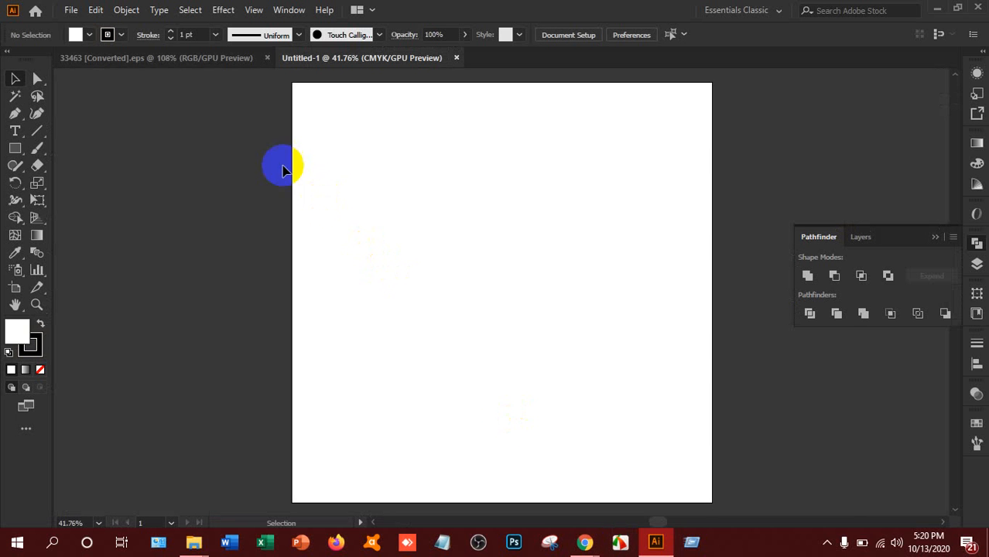
- Copy the skull-and-motorcycle badge group from 33463 [Converted].eps into the Untitled-1 document
left_click(213, 62)
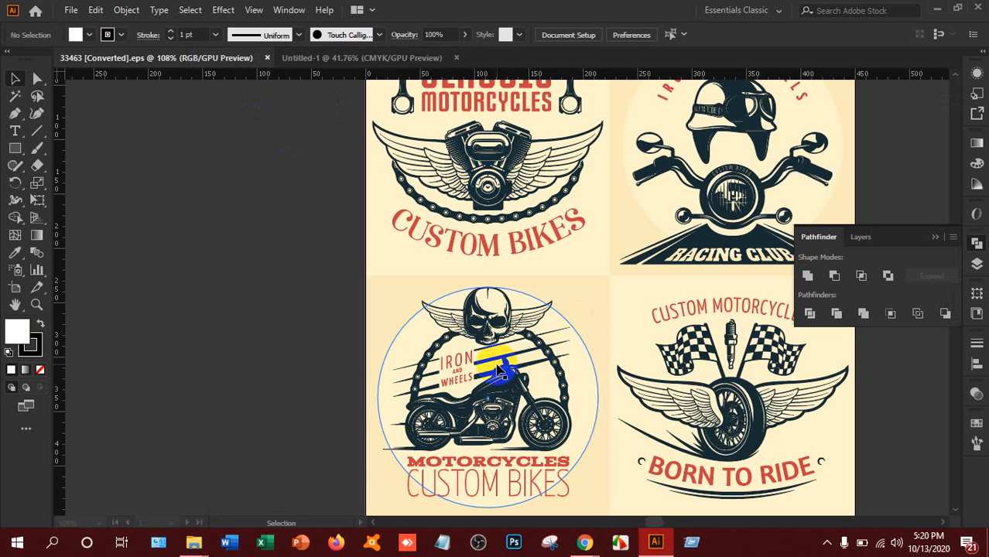
left_click(498, 369)
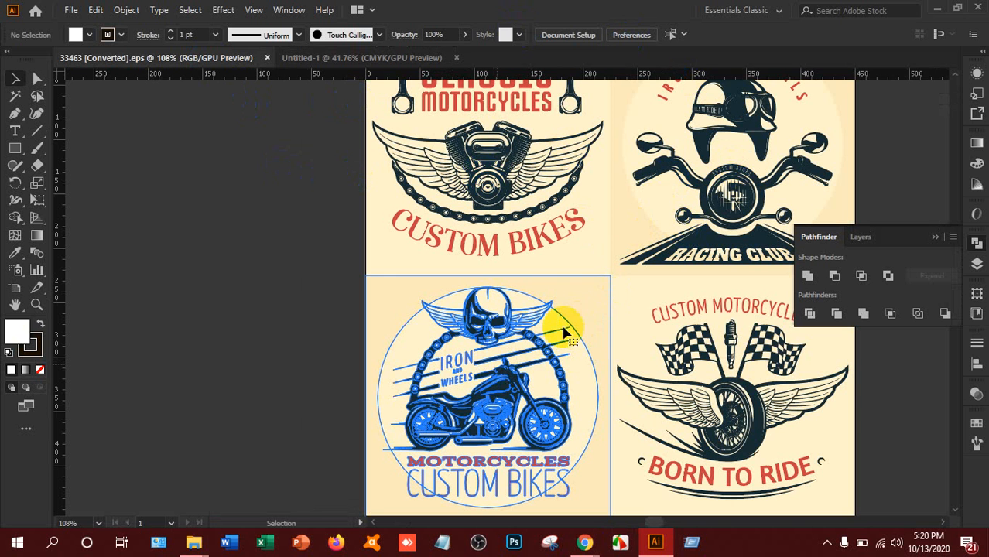
left_click_drag(481, 319, 199, 343)
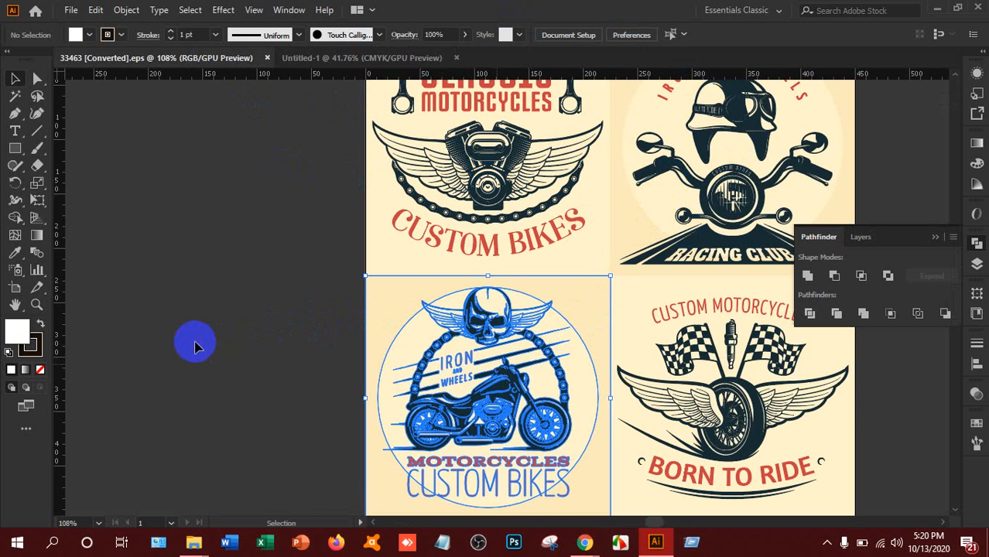
left_click_drag(460, 315, 247, 332)
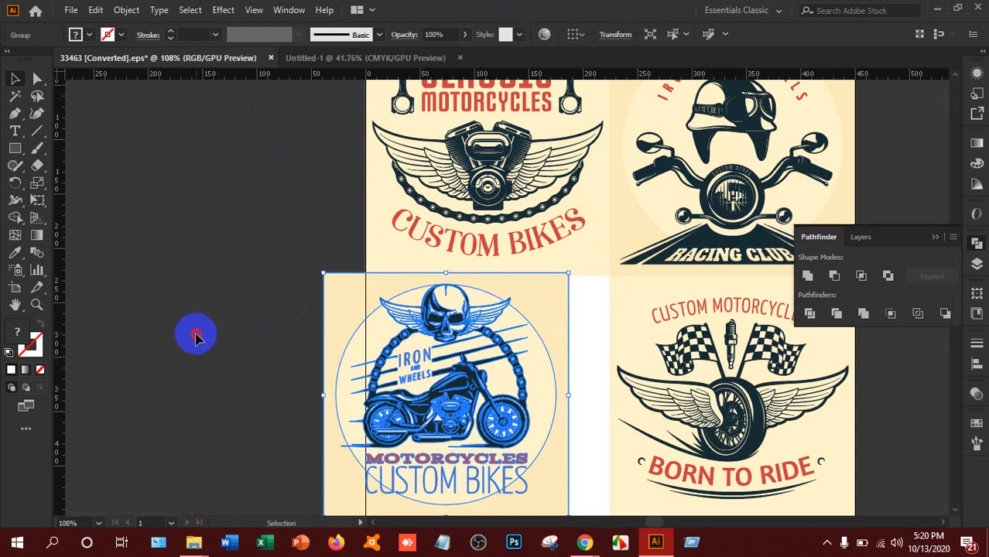
left_click_drag(453, 331, 354, 62)
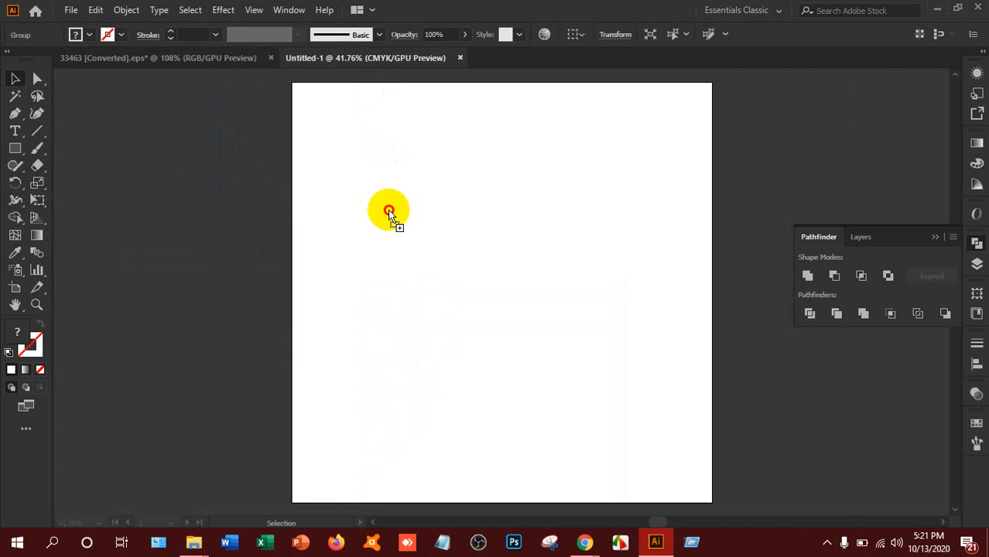
left_click_drag(388, 210, 387, 283)
left_click_drag(387, 287, 387, 283)
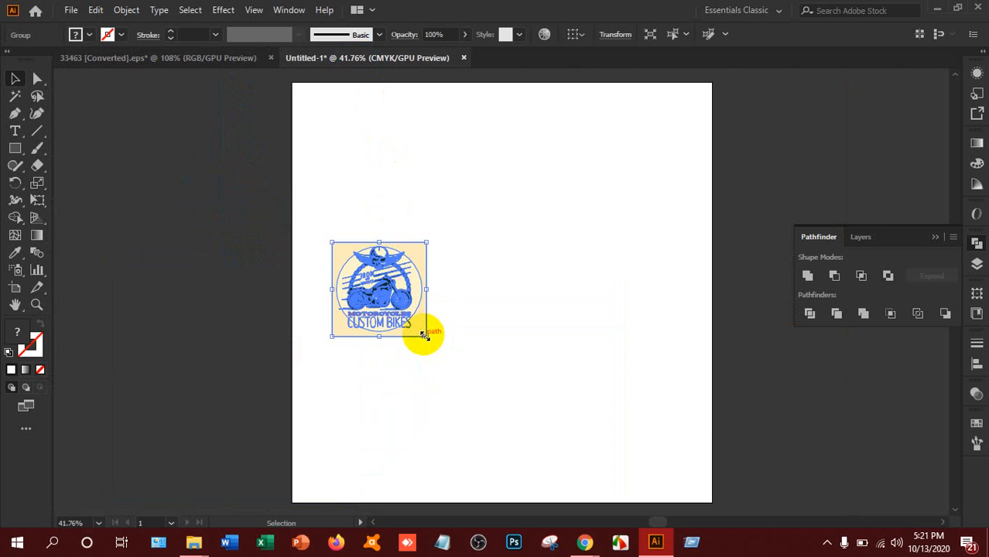
- Enlarge the skull-and-motorcycle badge proportionally and reposition it near the middle of the artboard
left_click_drag(425, 336, 536, 396)
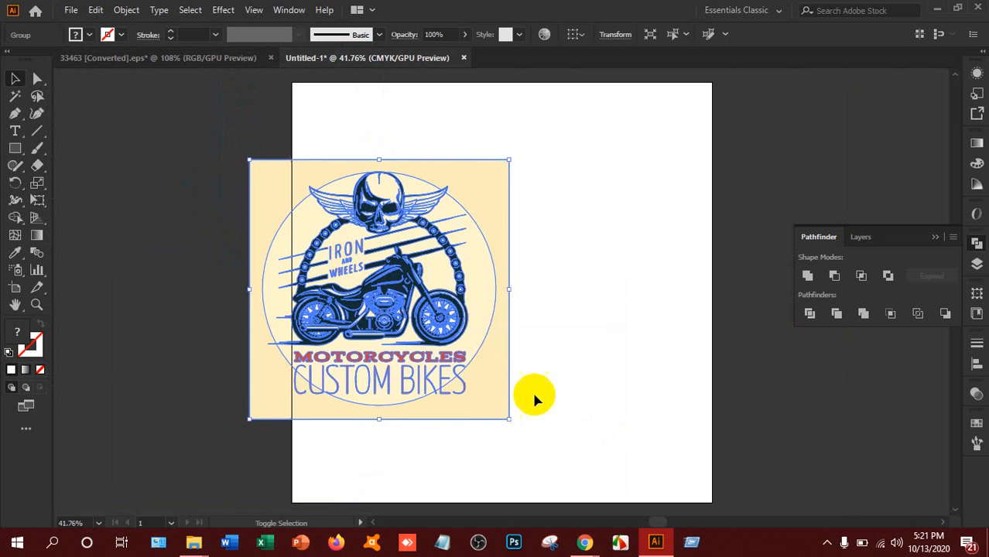
left_click_drag(411, 302, 475, 242)
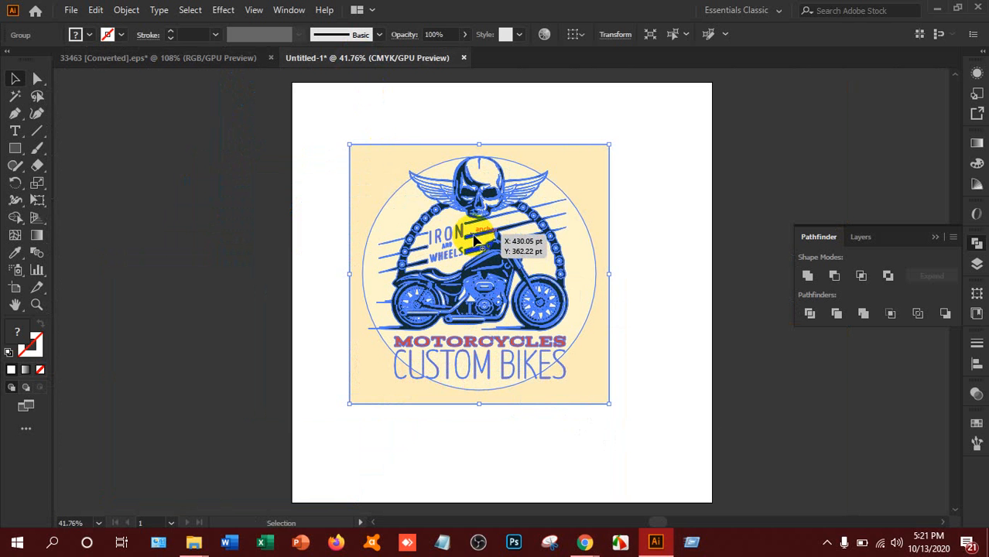
- Ungroup the badge and delete its cream background square and circle
right_click(476, 242)
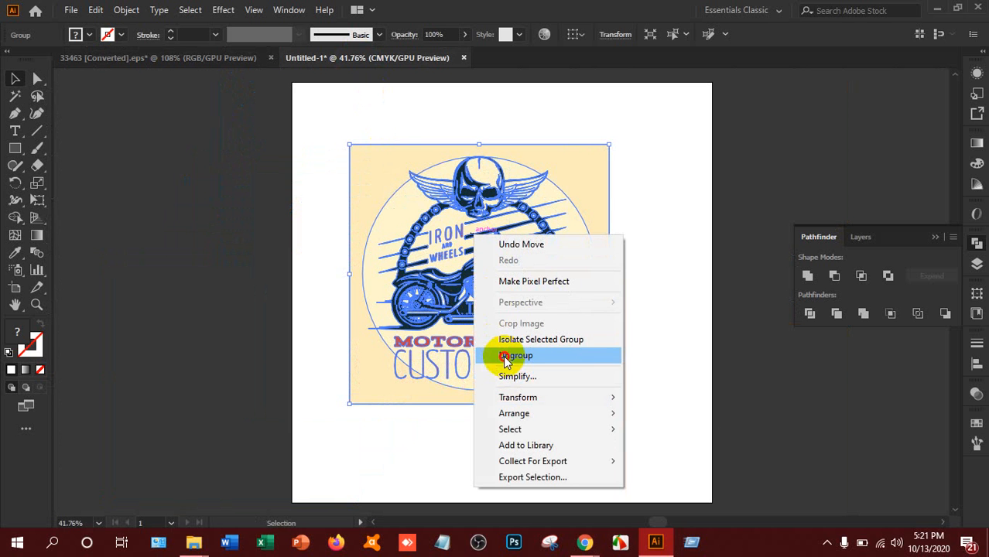
left_click(504, 355)
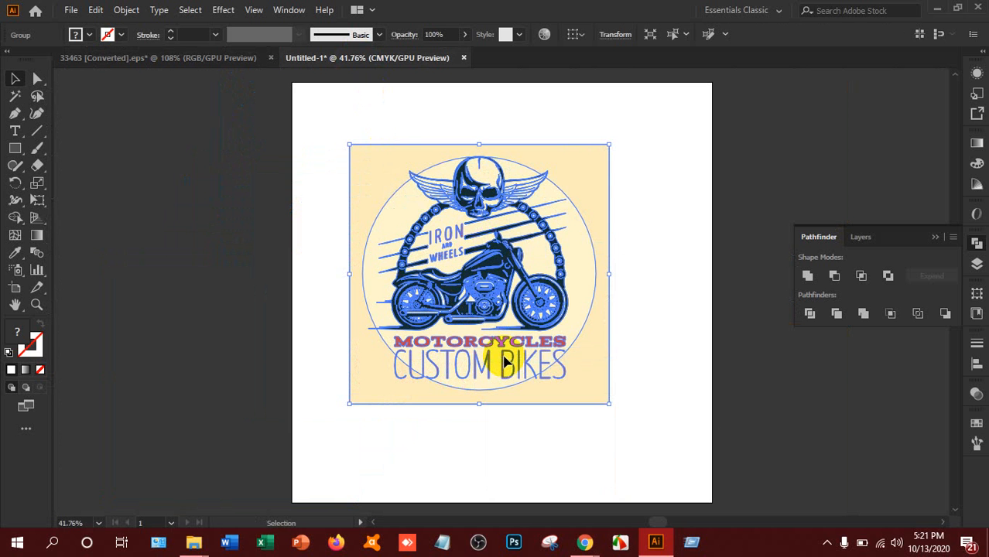
left_click(673, 329)
left_click(603, 200)
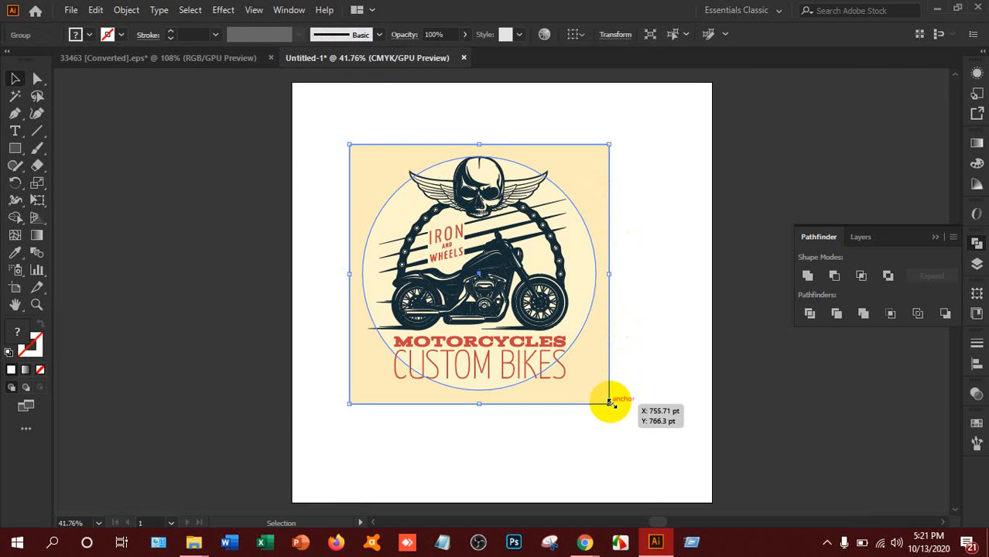
left_click(658, 237)
left_click(605, 176)
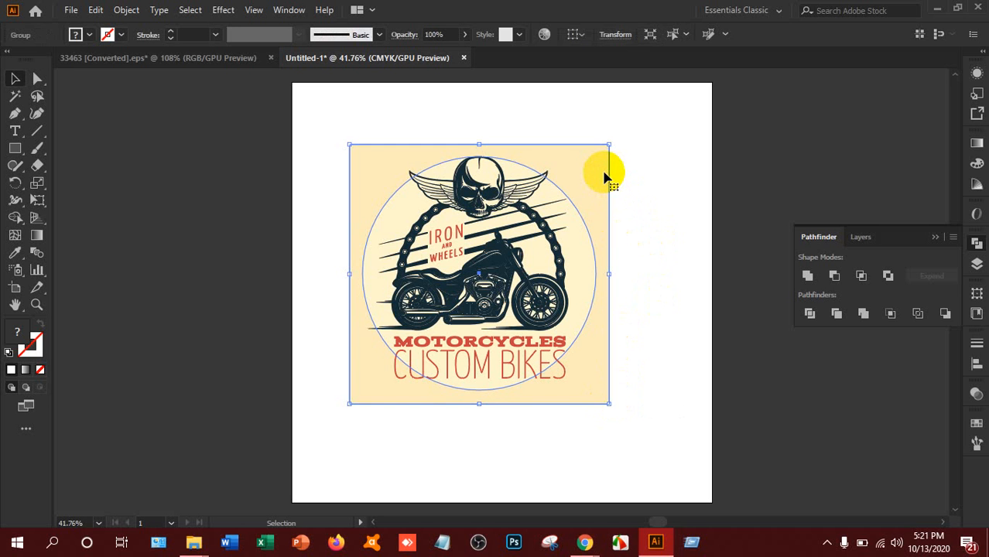
key("Delete")
- Ungroup the remaining badge artwork, then ungroup the skull-and-motorcycle illustration inside it
left_click_drag(425, 148, 526, 191)
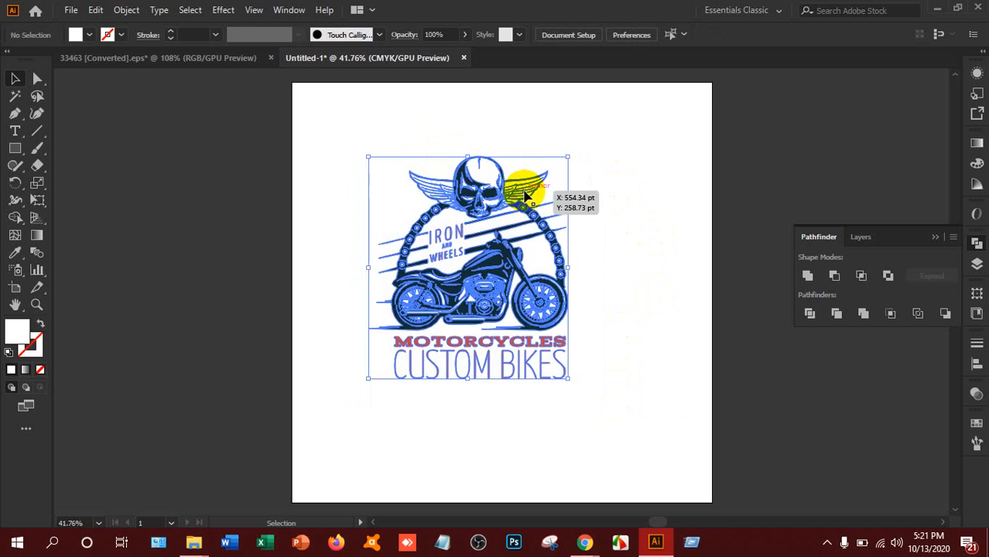
right_click(490, 196)
left_click(532, 315)
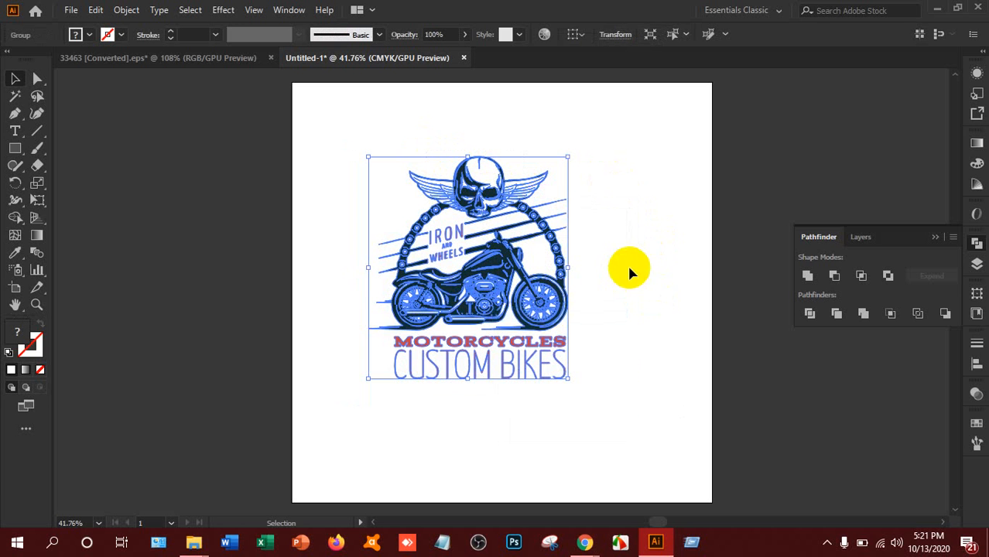
left_click(630, 260)
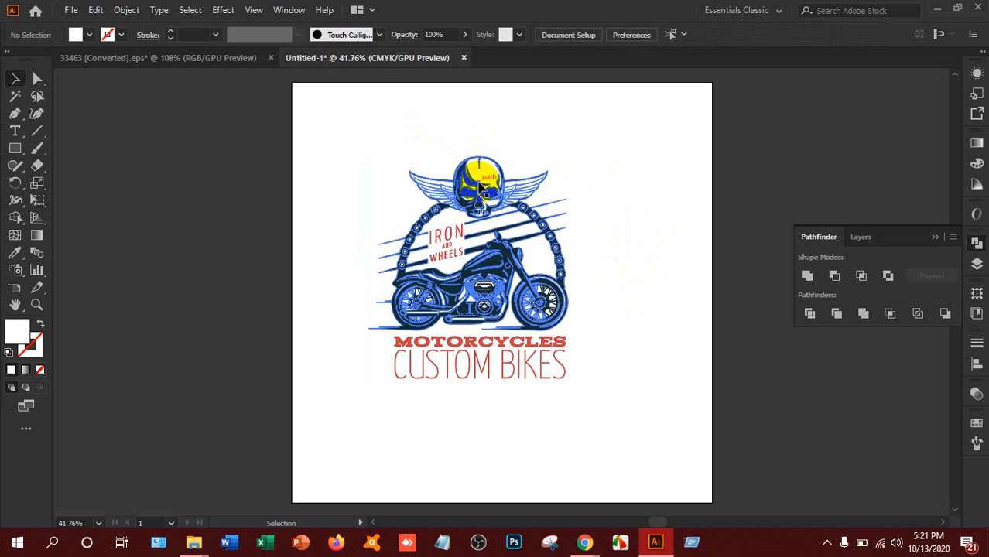
left_click(479, 188)
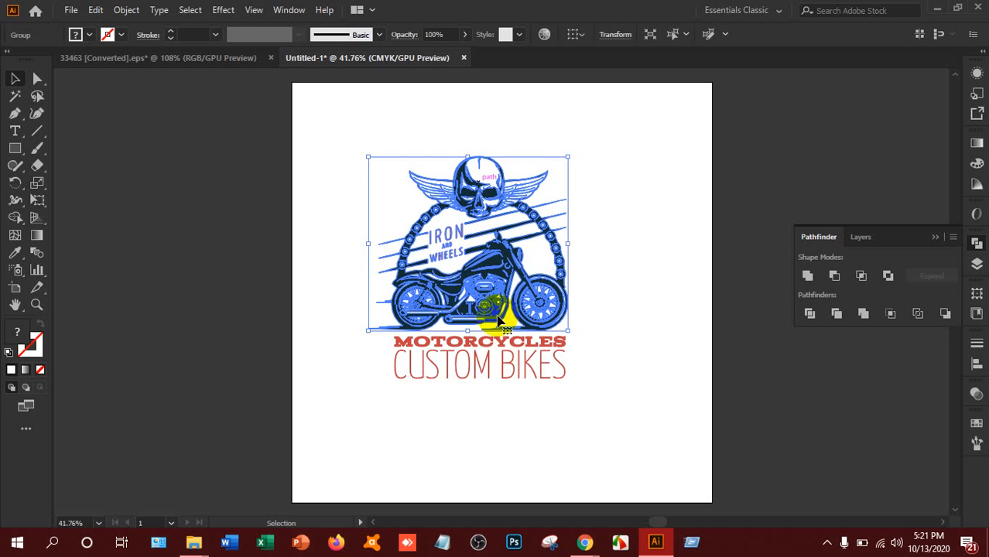
right_click(469, 183)
left_click(525, 301)
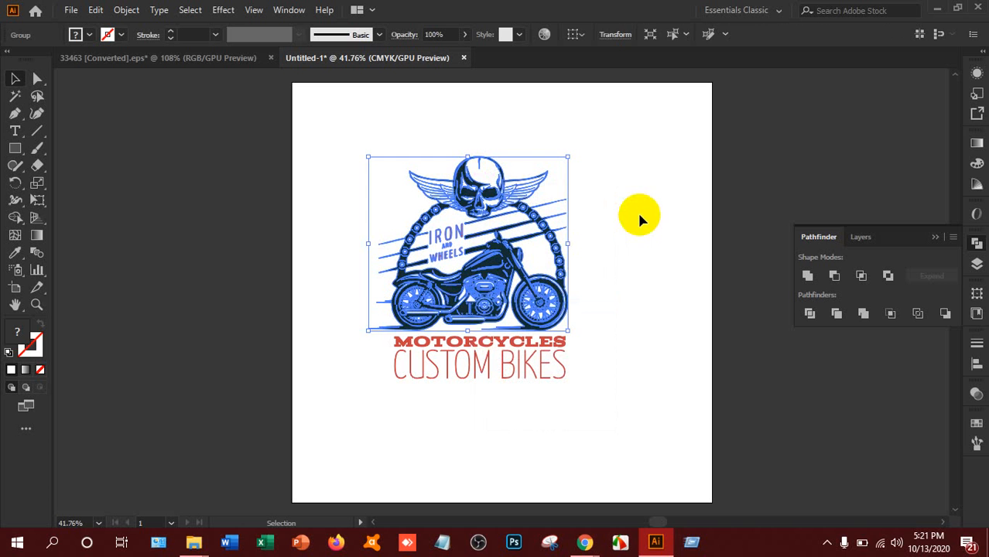
left_click(741, 181)
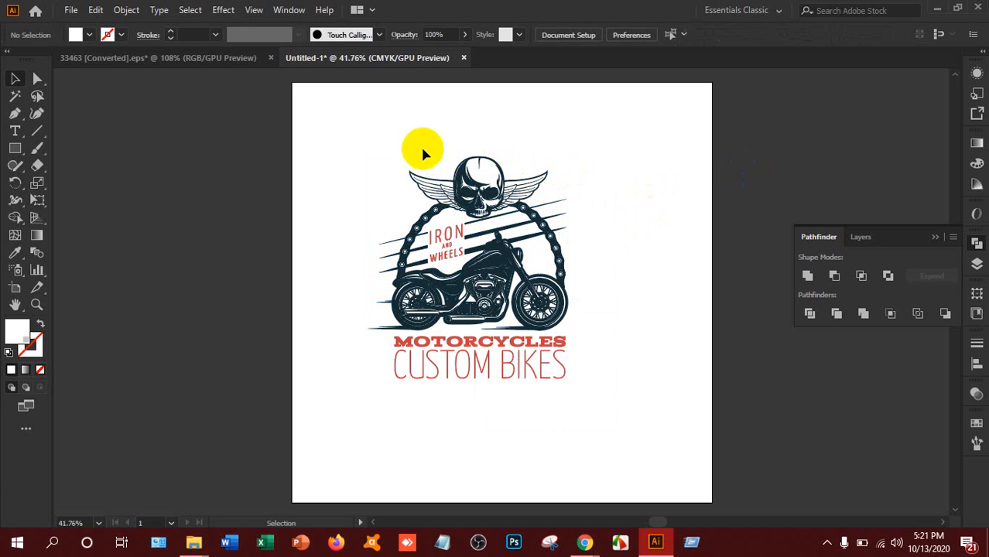
- Try moving the dark skull-and-motorcycle path away from the other artwork, then undo the move
left_click_drag(423, 149, 525, 199)
left_click_drag(525, 199, 631, 198)
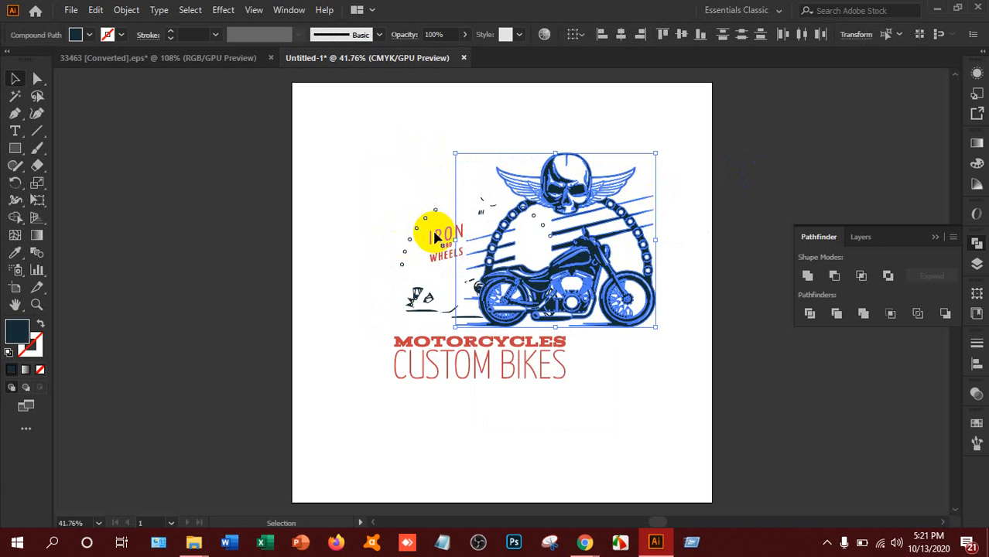
key("ctrl+z")
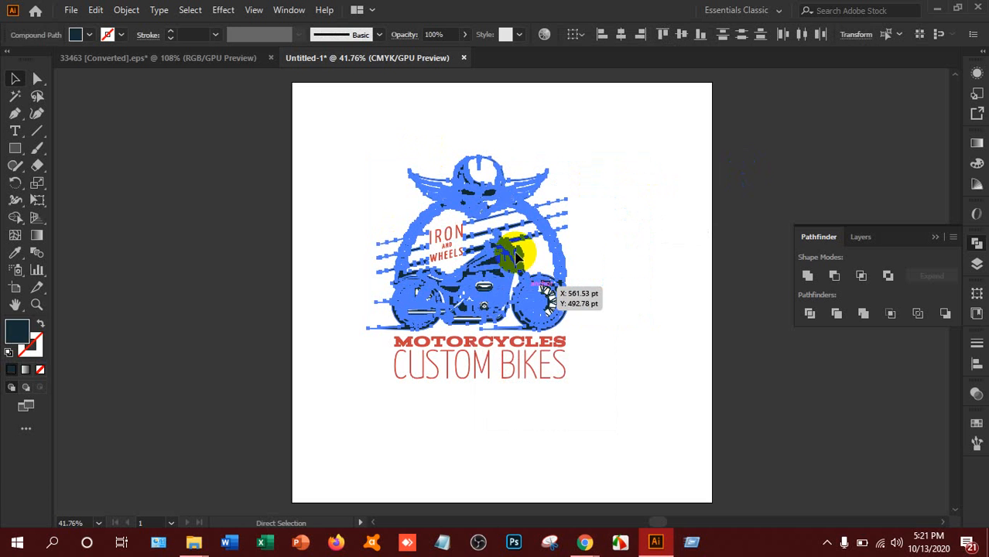
- Try releasing the compound path of the skull-and-motorcycle illustration, then undo the release
right_click(489, 199)
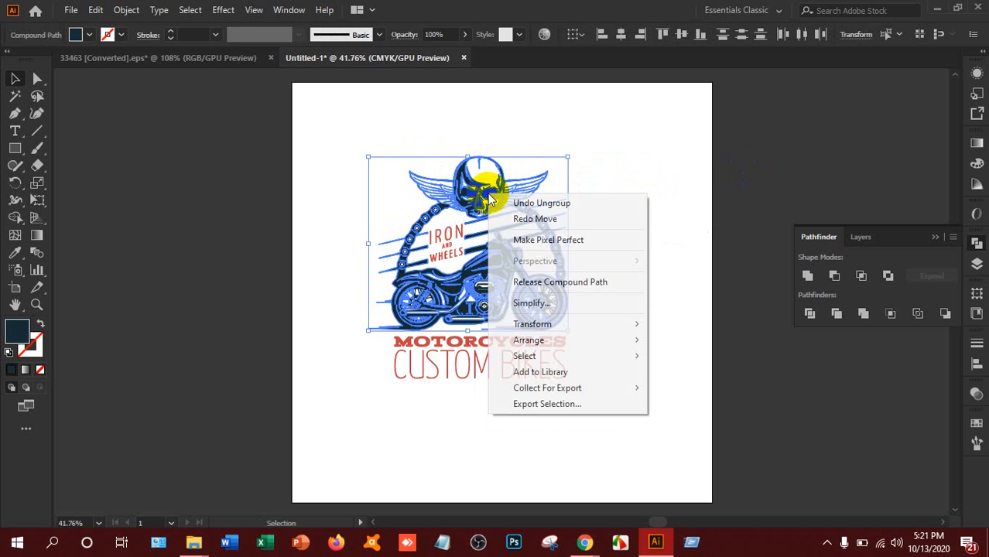
left_click(521, 284)
left_click(629, 240)
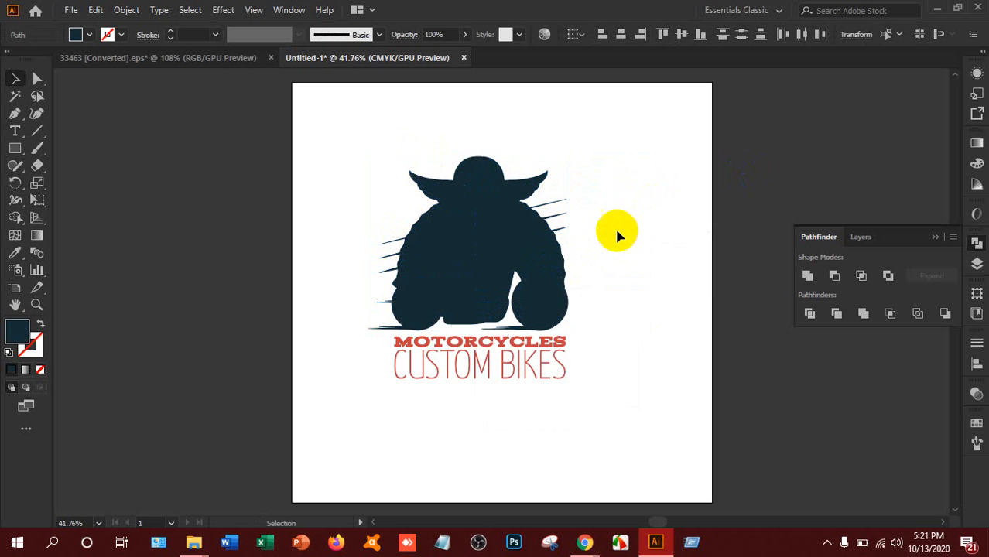
key("ctrl+z")
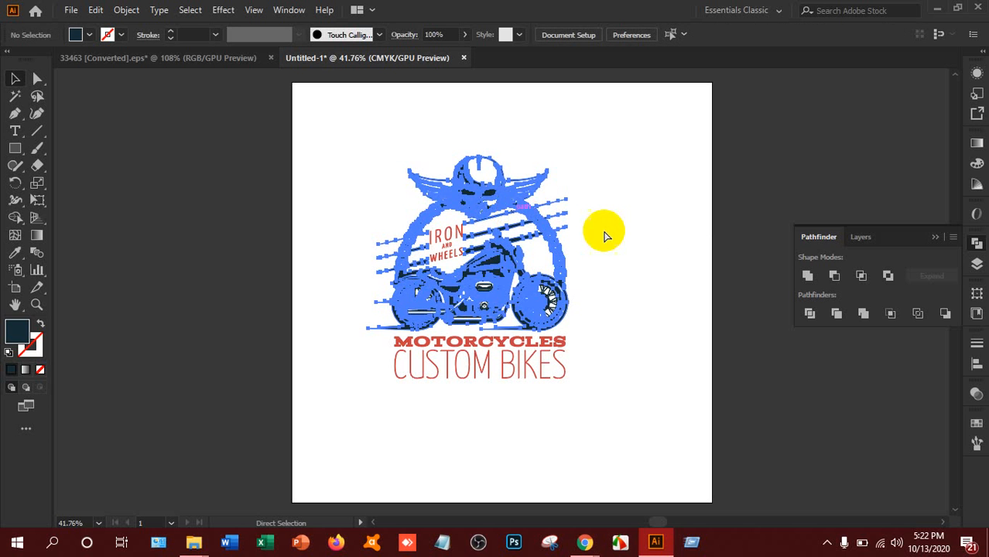
key("ctrl+z")
left_click(613, 227)
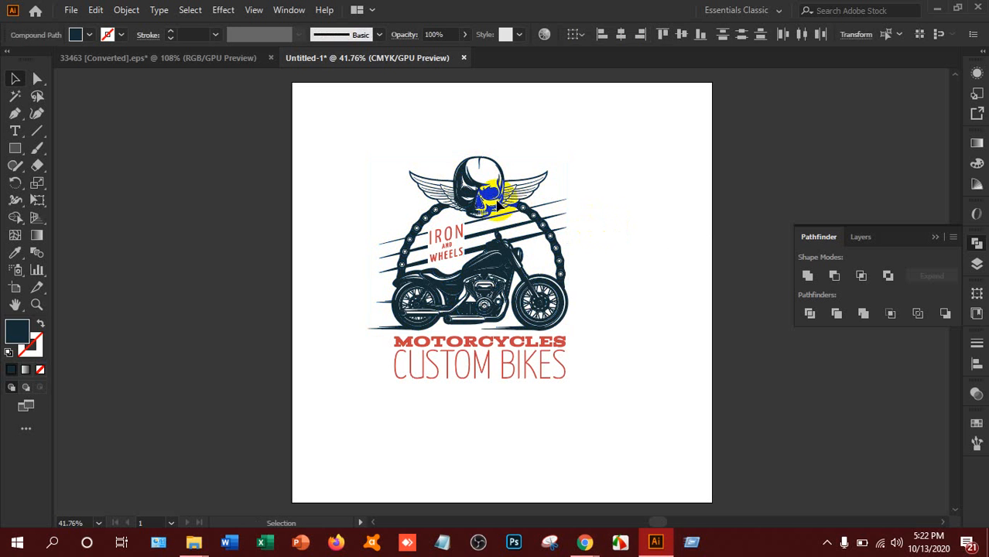
- Release the skull-and-motorcycle illustration's compound path into separate paths and deselect them
left_click(493, 200)
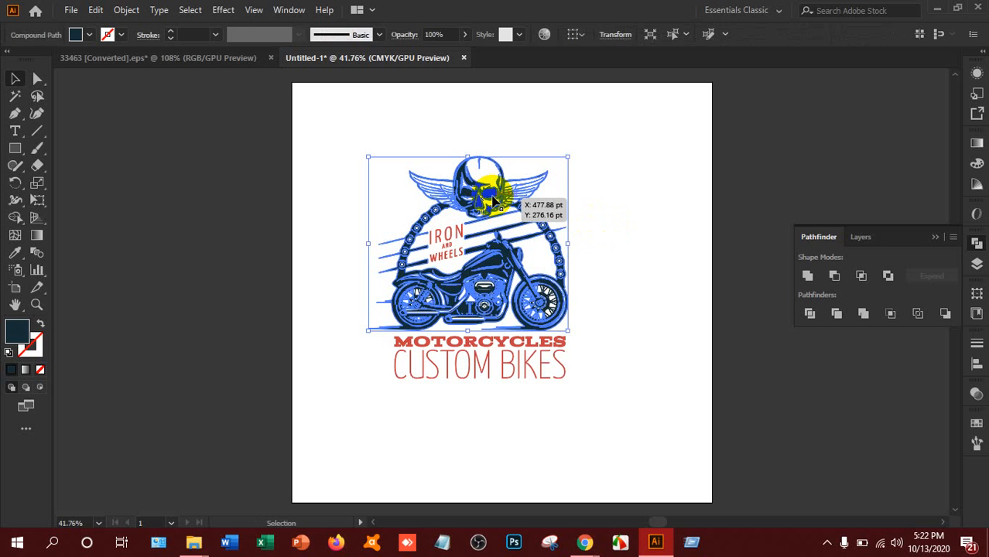
right_click(493, 200)
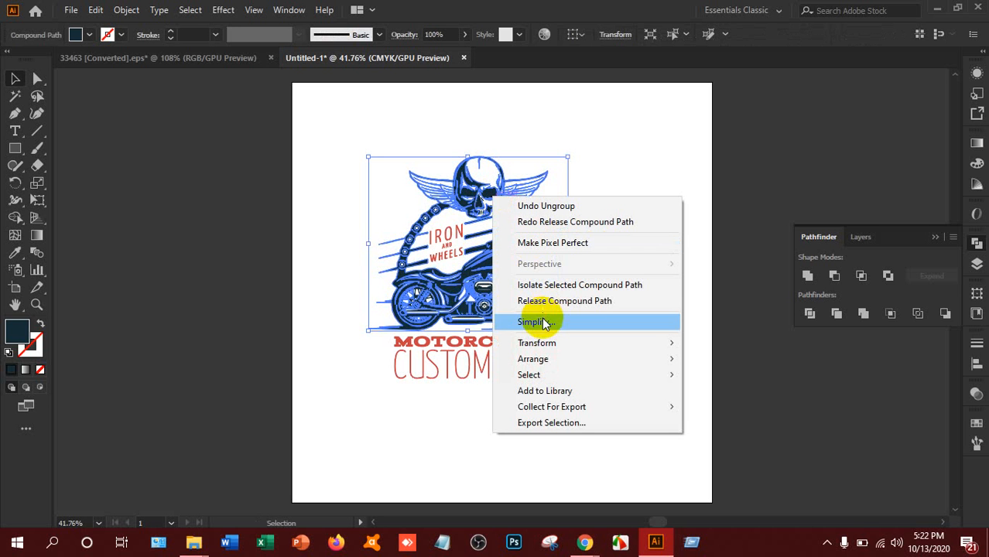
left_click(542, 301)
left_click(520, 206)
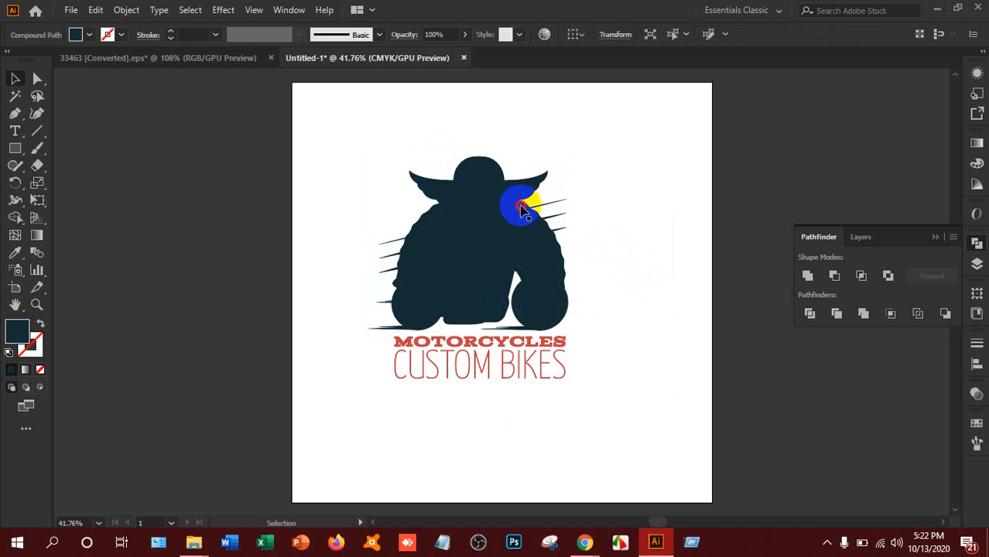
- Try moving the released paths around the skull off the artboard, then undo the move
left_click_drag(434, 146, 499, 184)
left_click_drag(500, 184, 799, 199)
key("ctrl+z")
key("v")
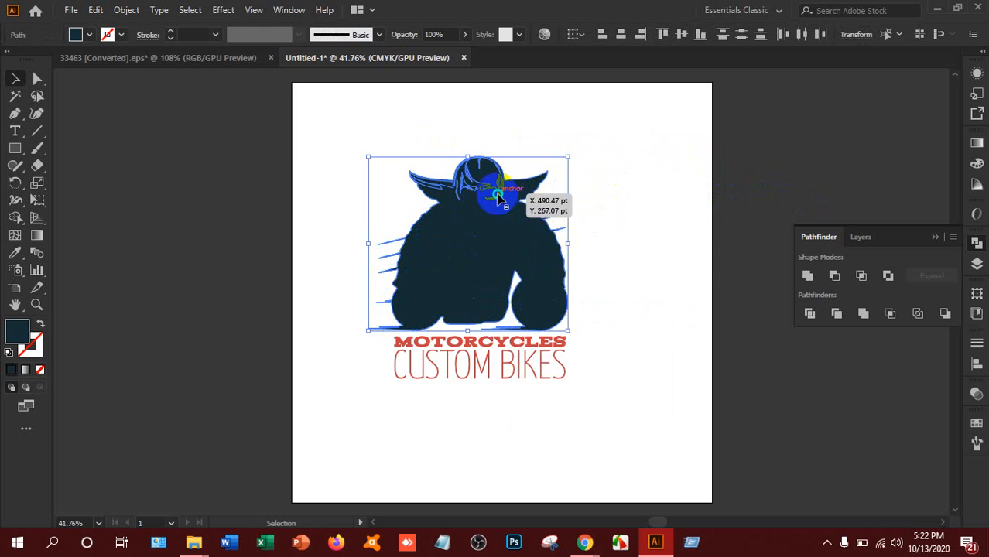
- Try making a compound path from the released paths, then undo back to the intact skull-and-motorcycle illustration
right_click(498, 195)
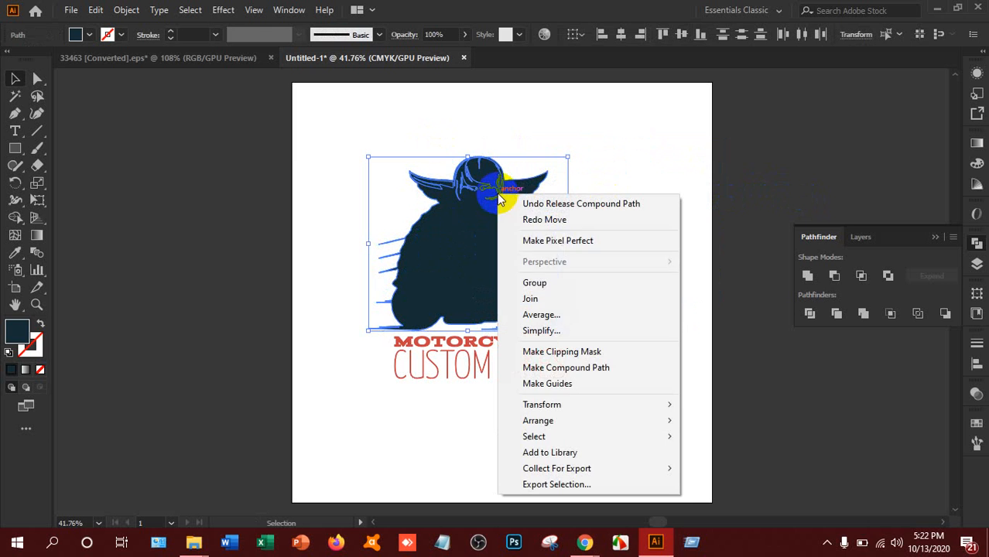
left_click(554, 370)
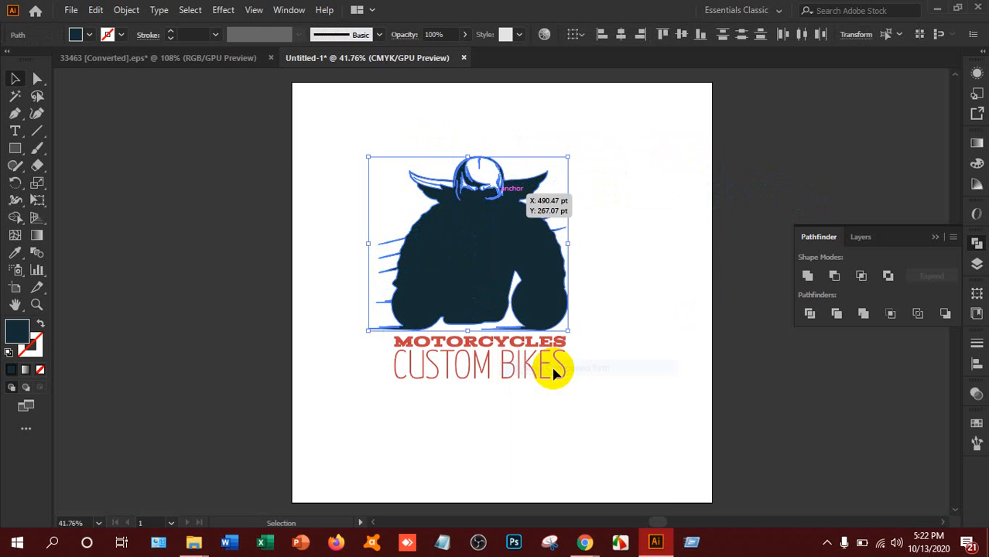
left_click(586, 317)
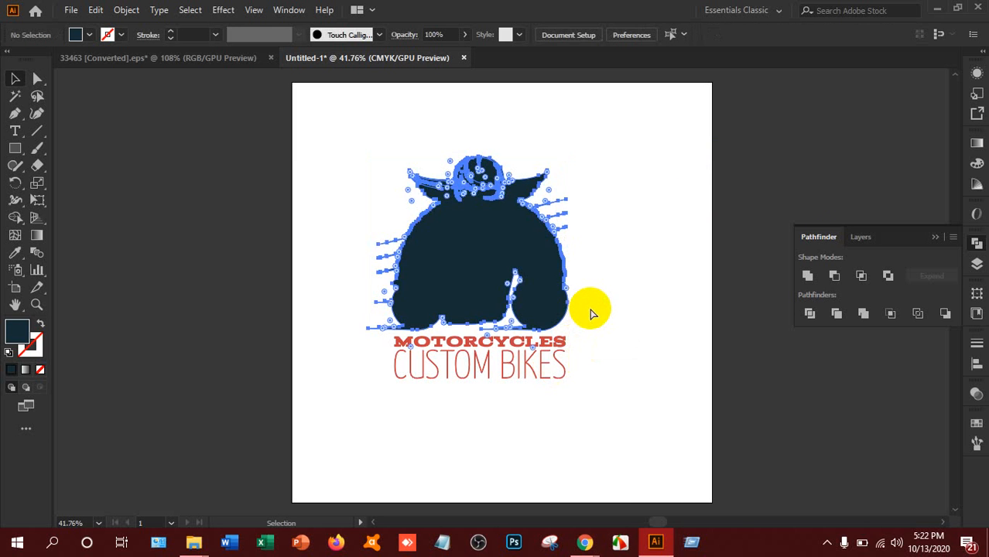
key("ctrl+z")
left_click(593, 277)
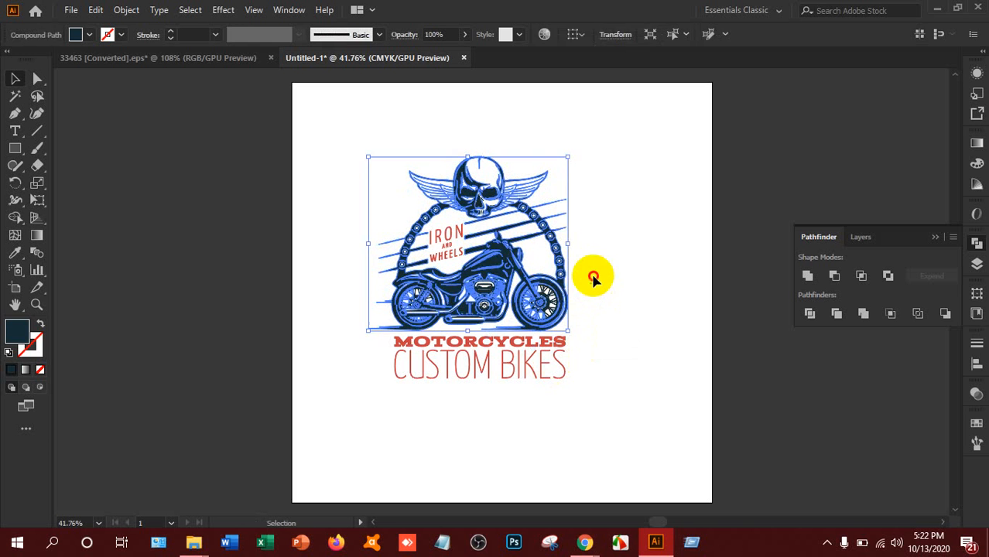
- Try moving the skull-and-motorcycle compound path away from its leftover pieces, then undo the moves and deselect it
left_click(450, 235)
left_click_drag(449, 238, 660, 233)
key("ctrl+z")
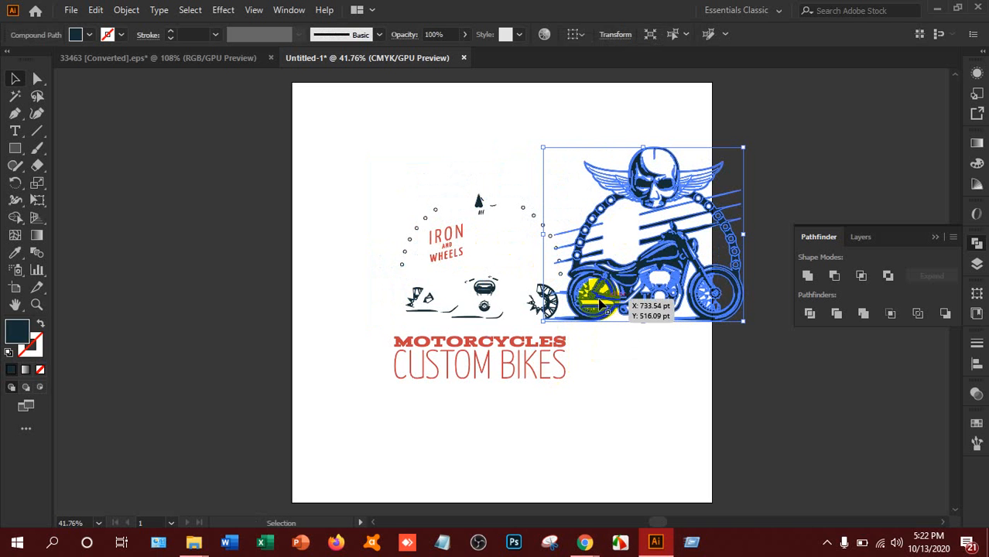
left_click_drag(600, 304, 559, 316)
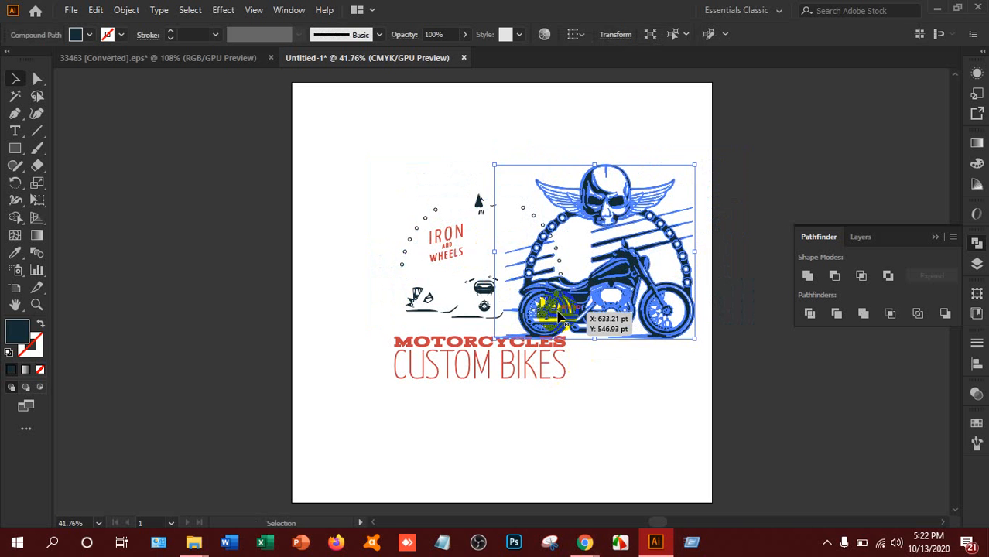
key("ctrl+z")
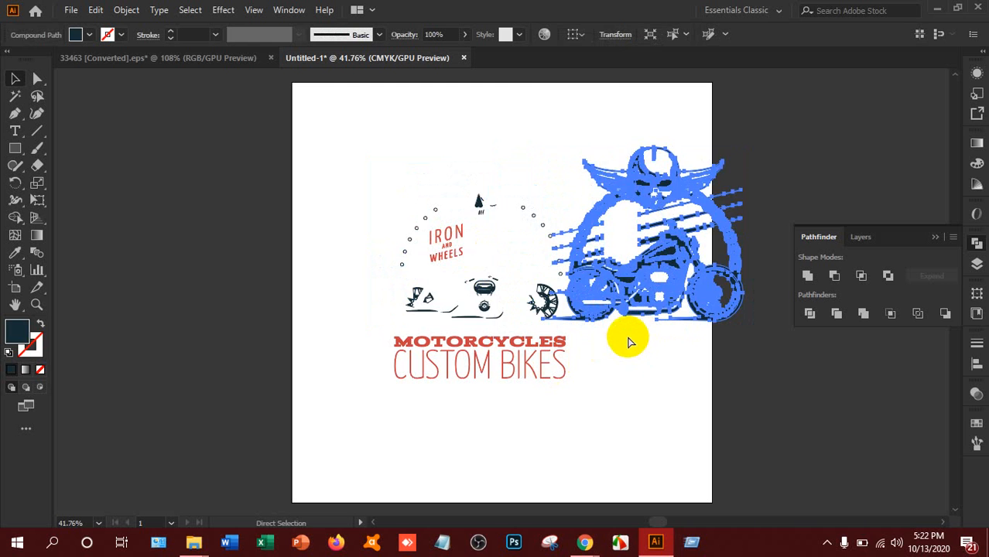
key("ctrl+z")
key("v")
left_click(627, 328)
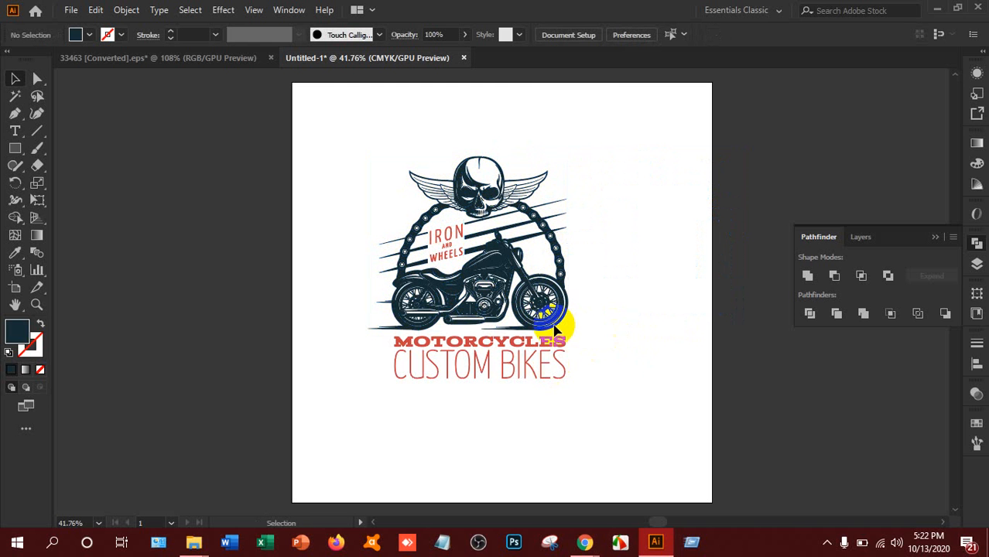
- Isolate the skull-and-motorcycle compound path and try to select the skull on its own
left_click(555, 329)
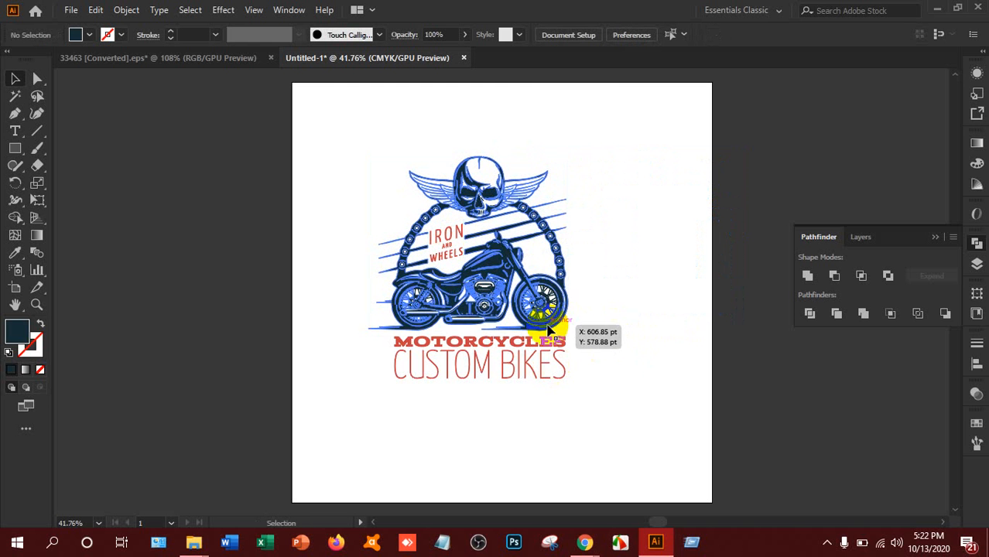
right_click(563, 261)
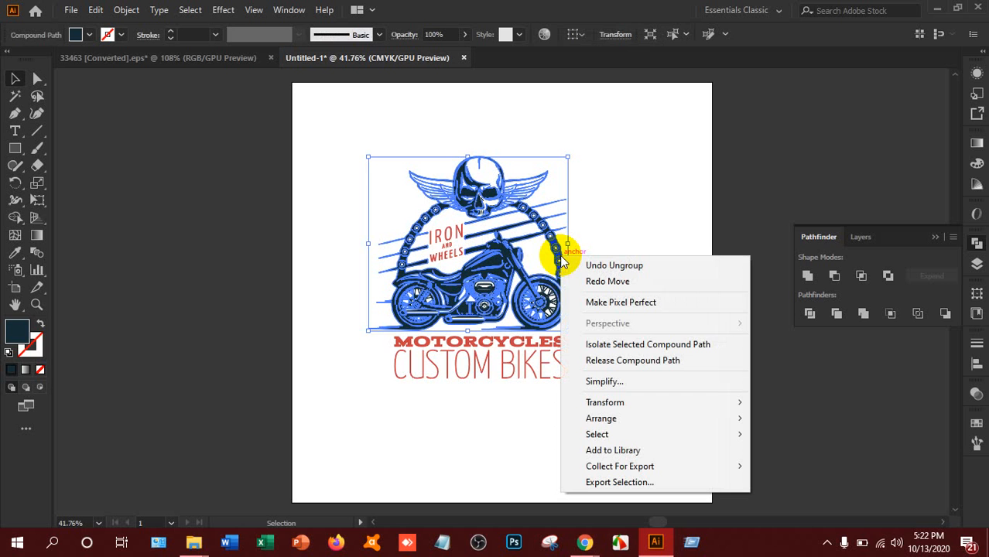
left_click(587, 343)
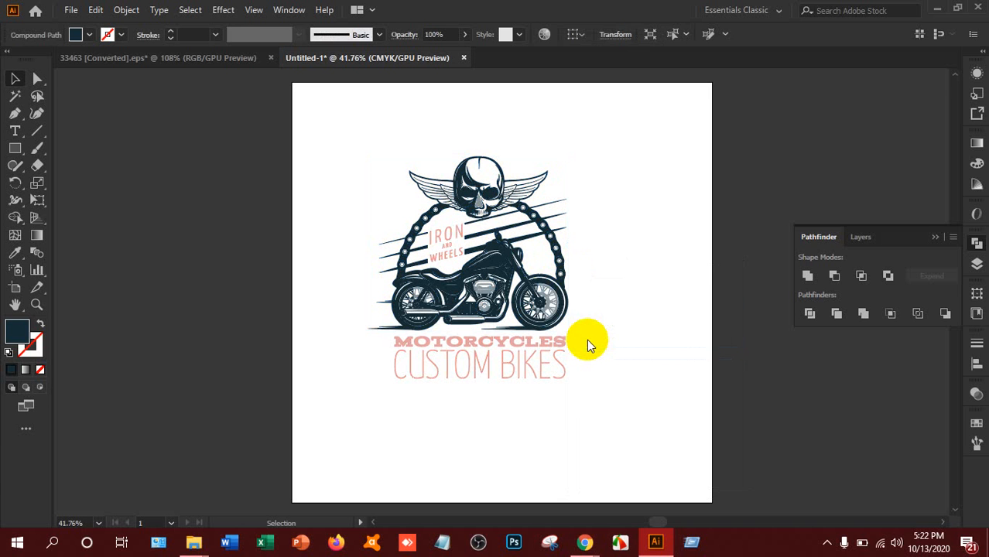
left_click(566, 172)
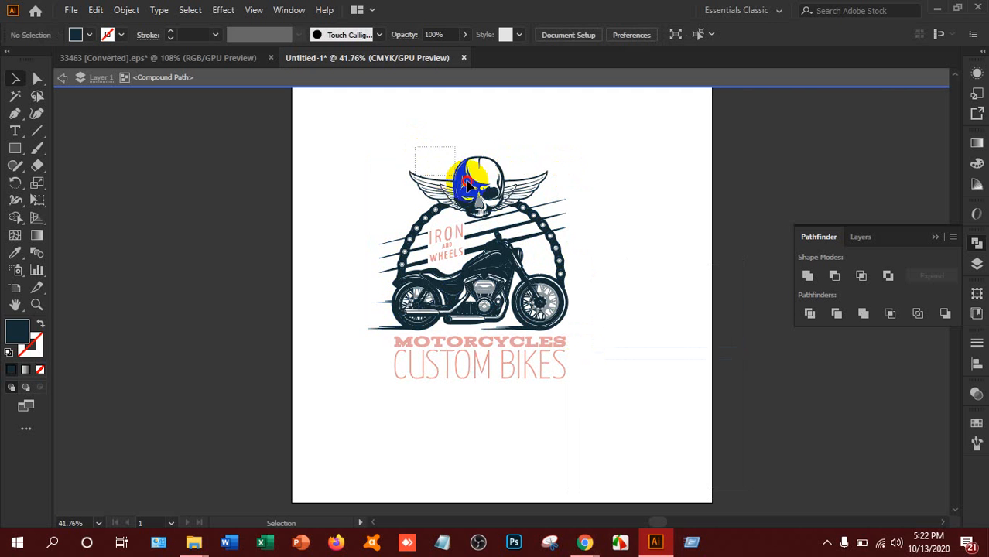
left_click(517, 203)
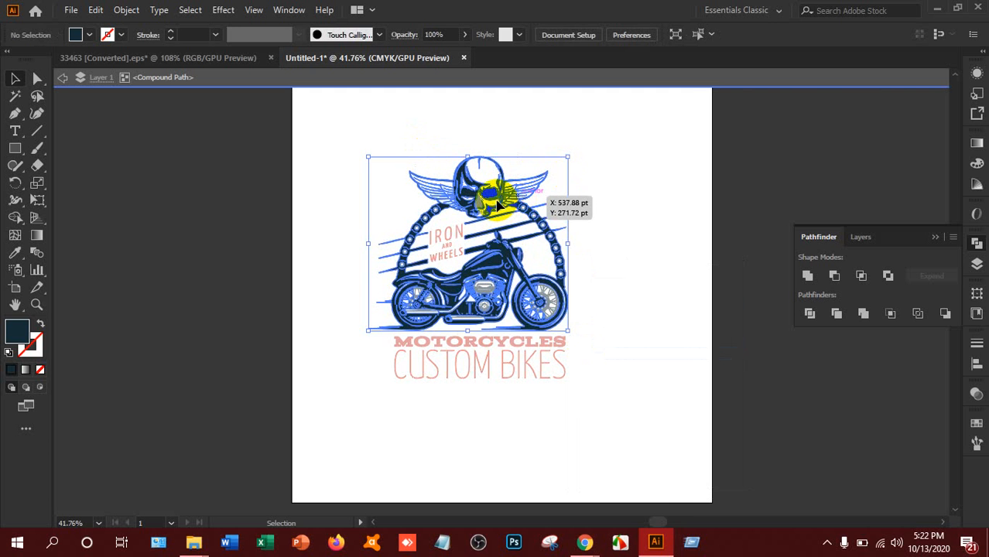
right_click(498, 206)
left_click(596, 184)
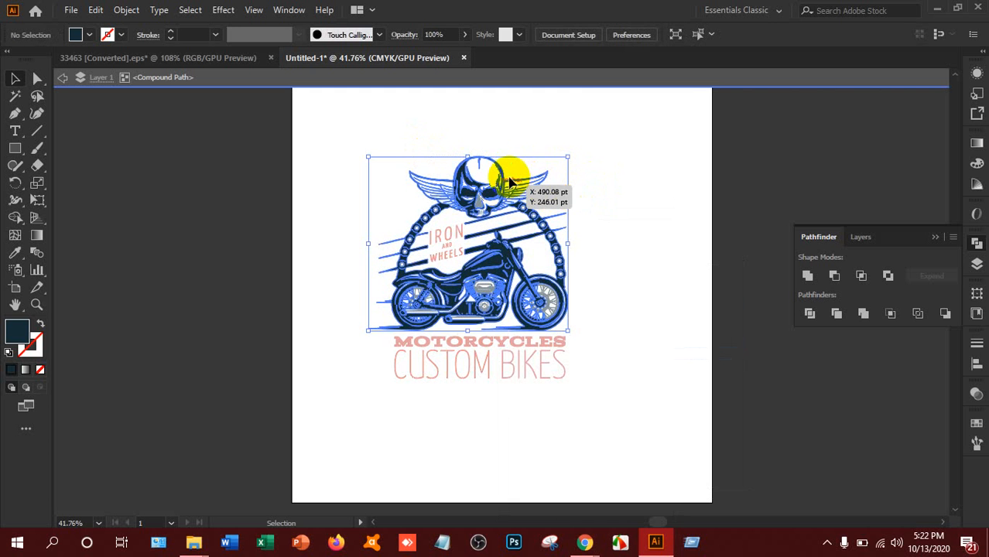
left_click_drag(500, 172, 487, 207)
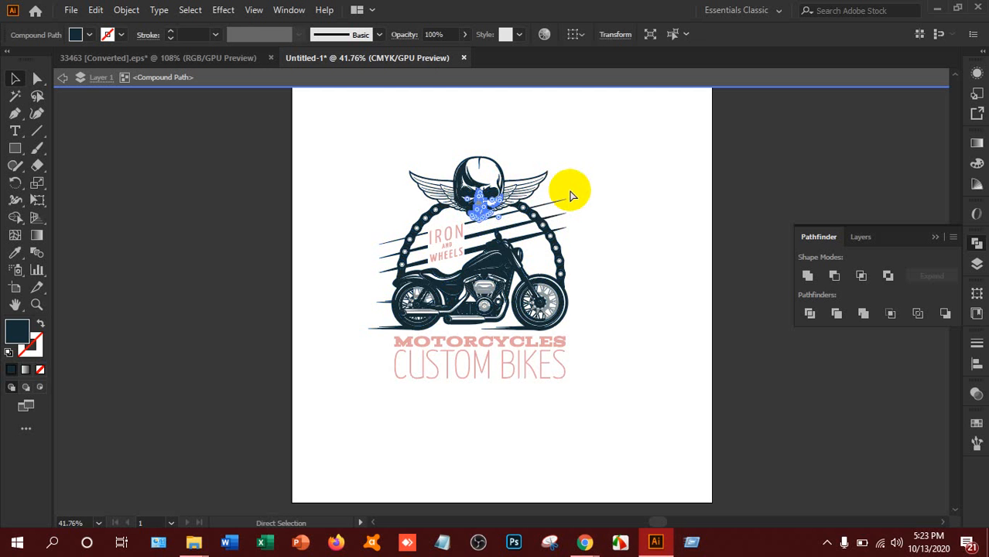
- Examine at 100% which chain links, stripes and motorcycle parts of the isolated compound path can be selected separately
key("ctrl+1")
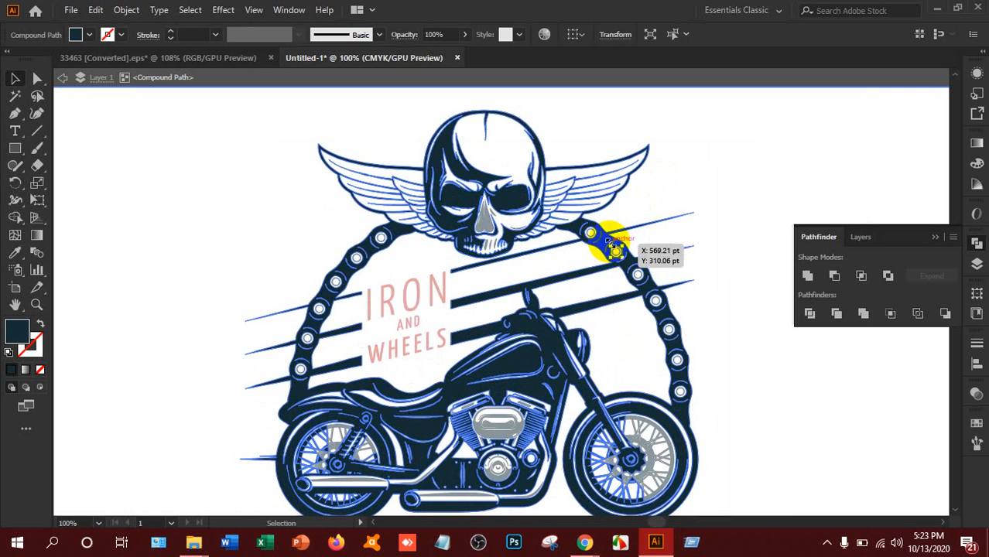
left_click(618, 249)
left_click(593, 249)
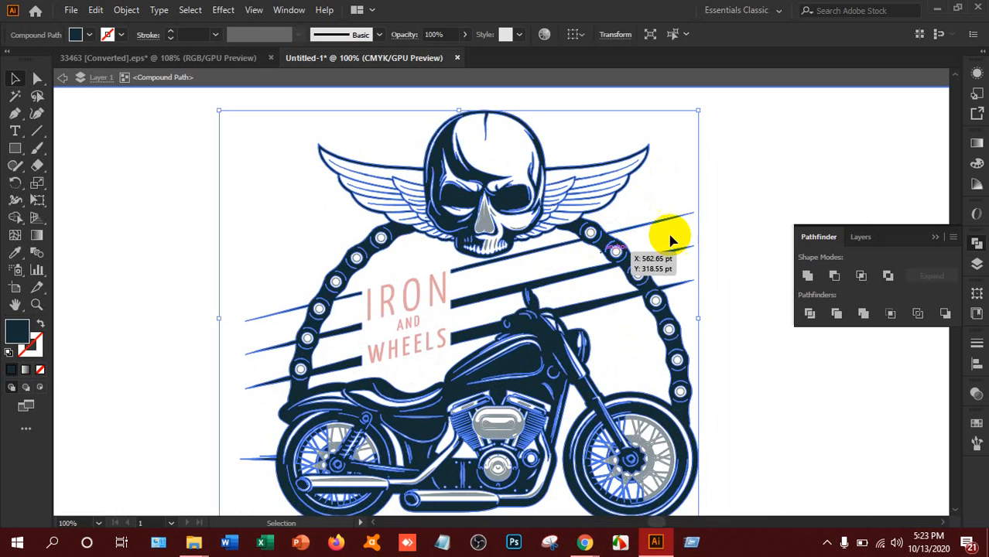
right_click(604, 233)
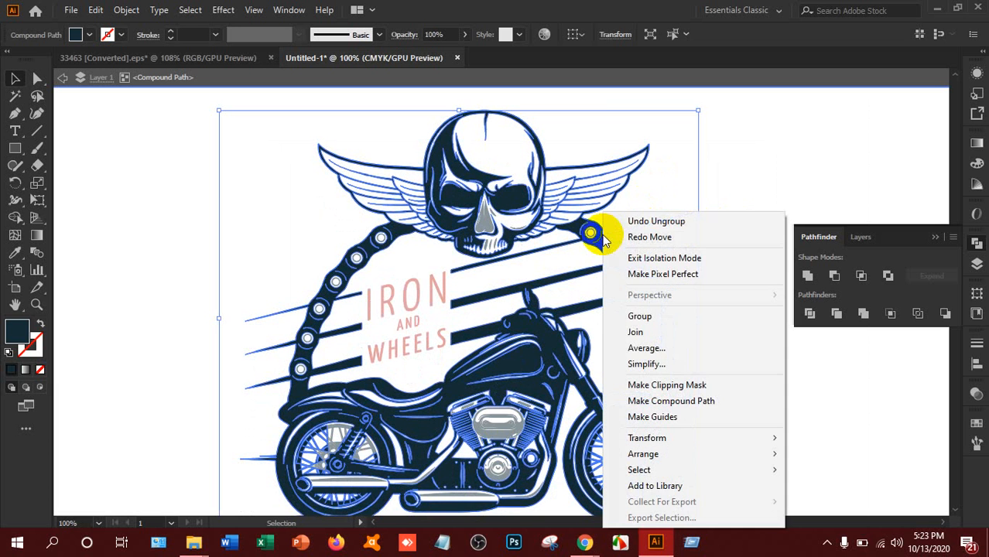
left_click(815, 163)
left_click(815, 163)
left_click(615, 235)
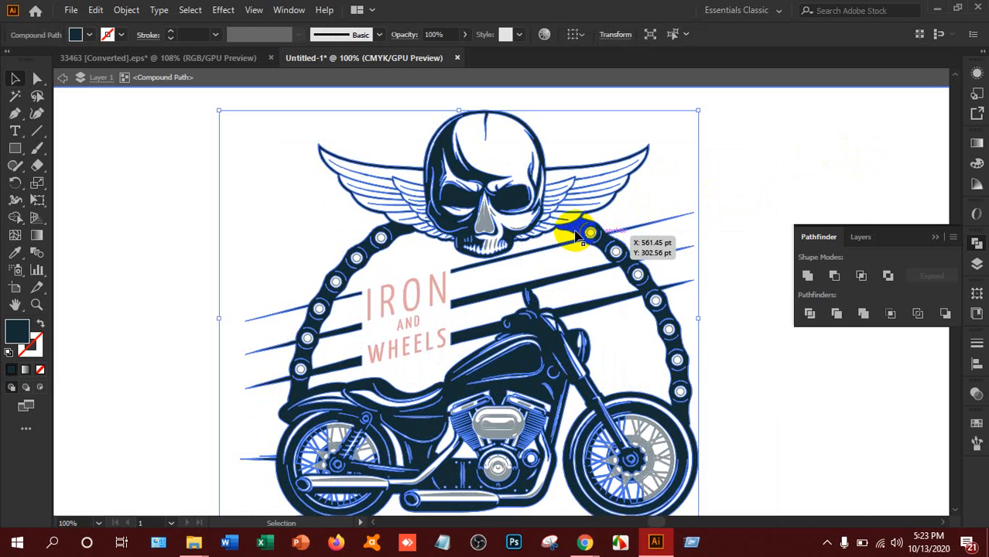
left_click(395, 231)
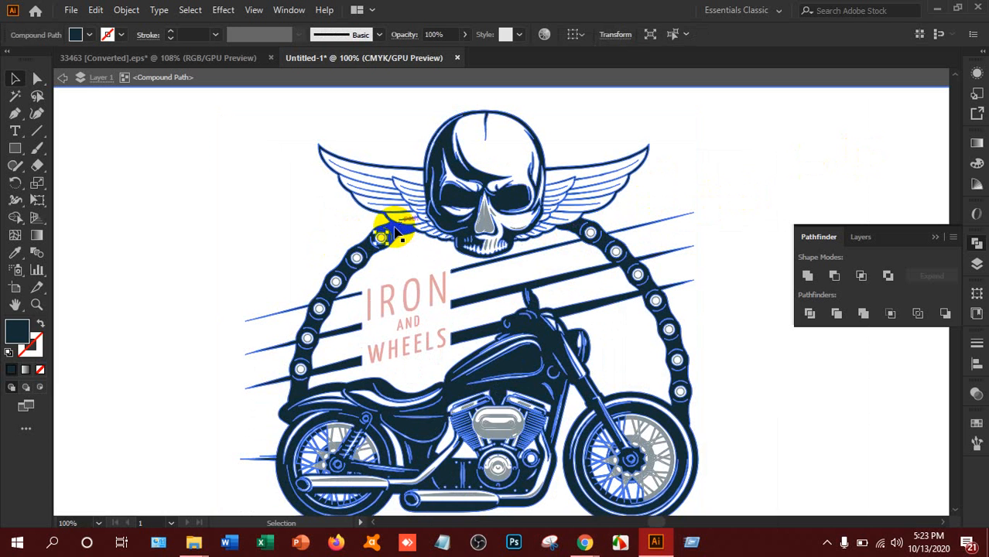
left_click(395, 232)
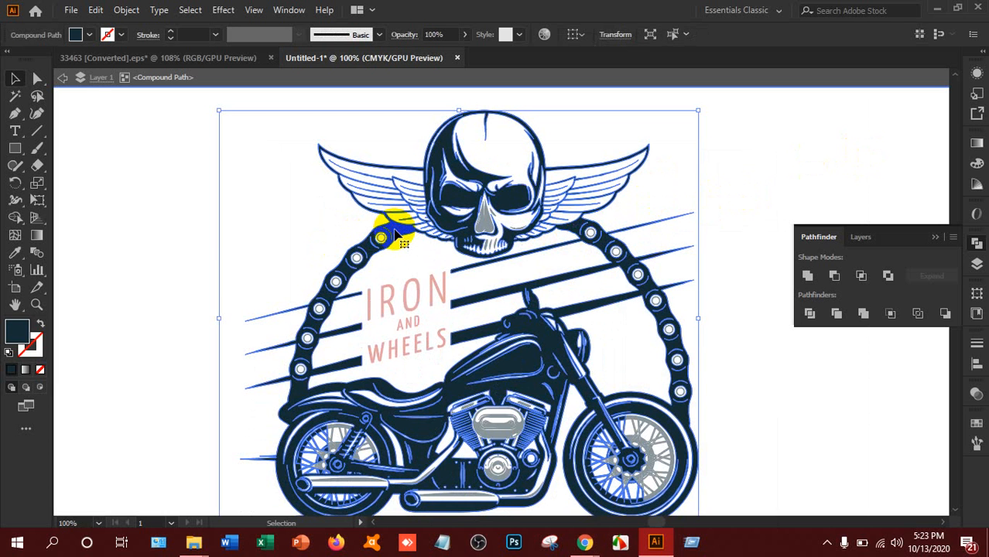
scroll(395, 234, "down", 3)
left_click(486, 209)
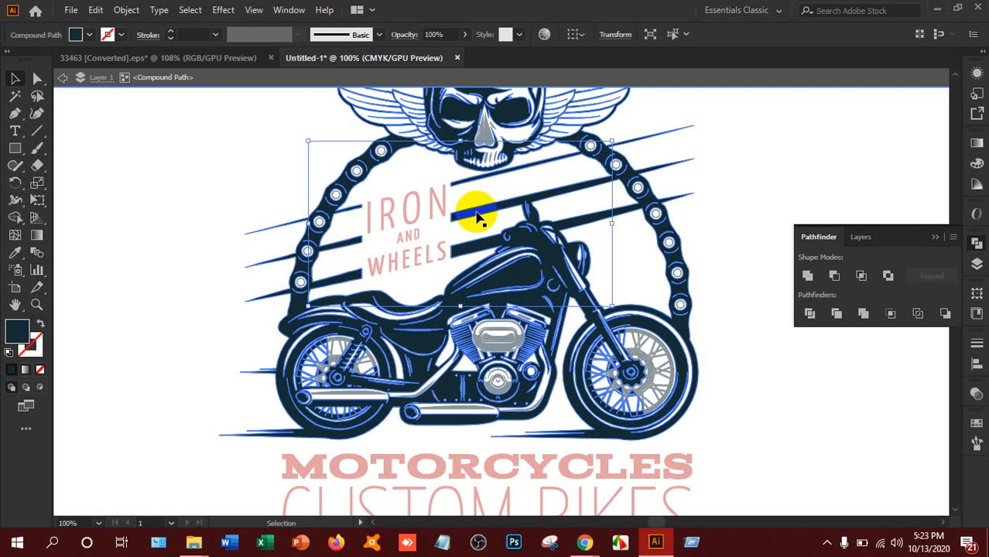
scroll(488, 224, "down", 2)
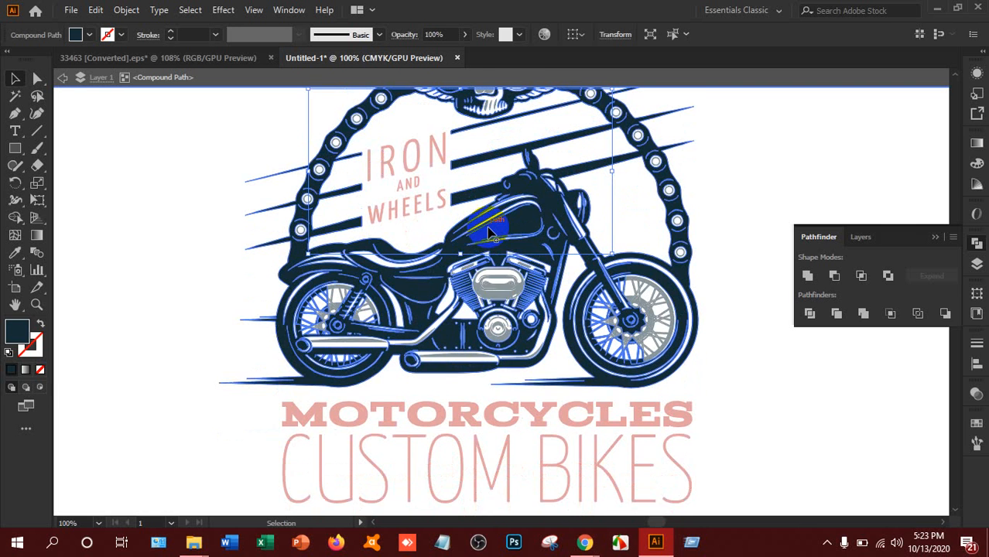
scroll(409, 199, "up", 4)
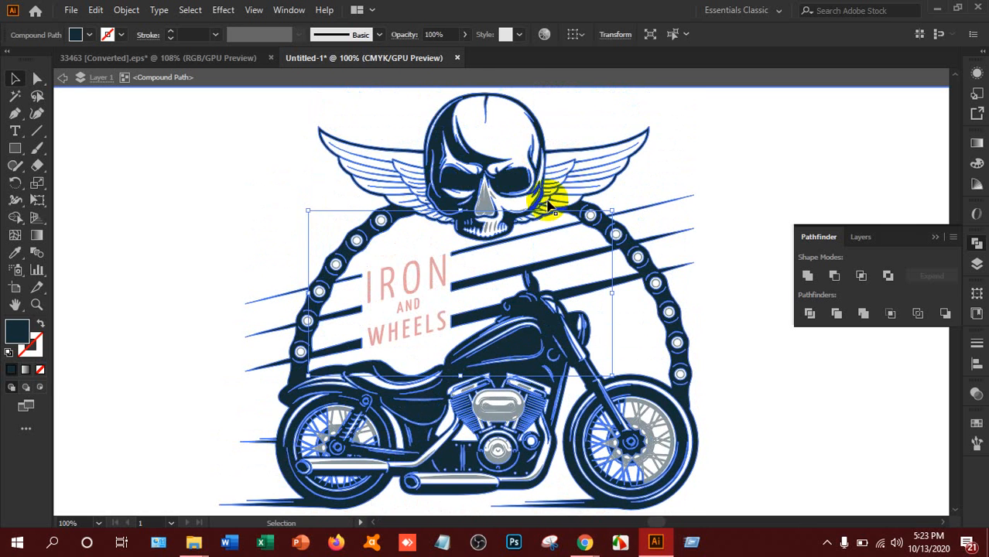
left_click(718, 155)
- Leave isolation of the compound path and undo the illustration's ungrouping
scroll(429, 326, "down", 3)
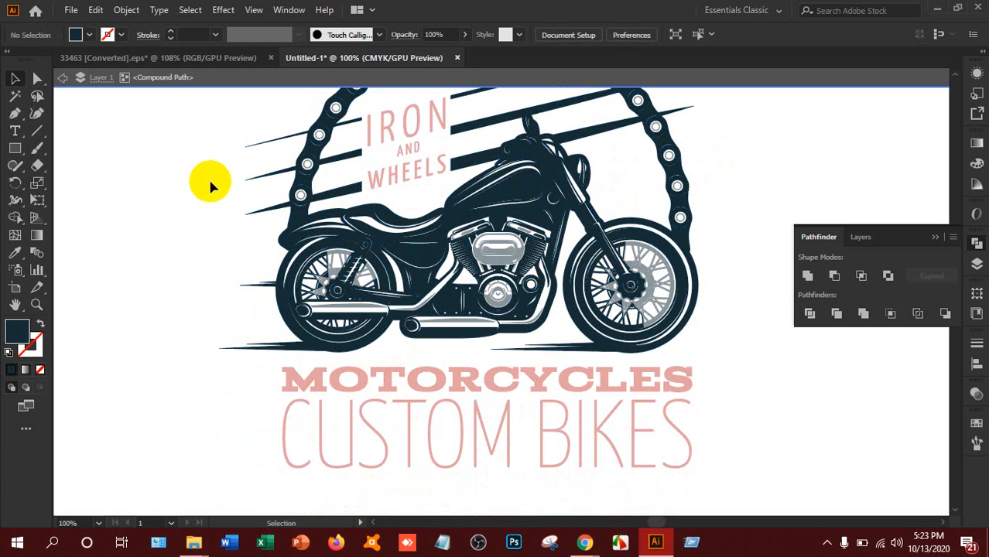
key("a")
key("v")
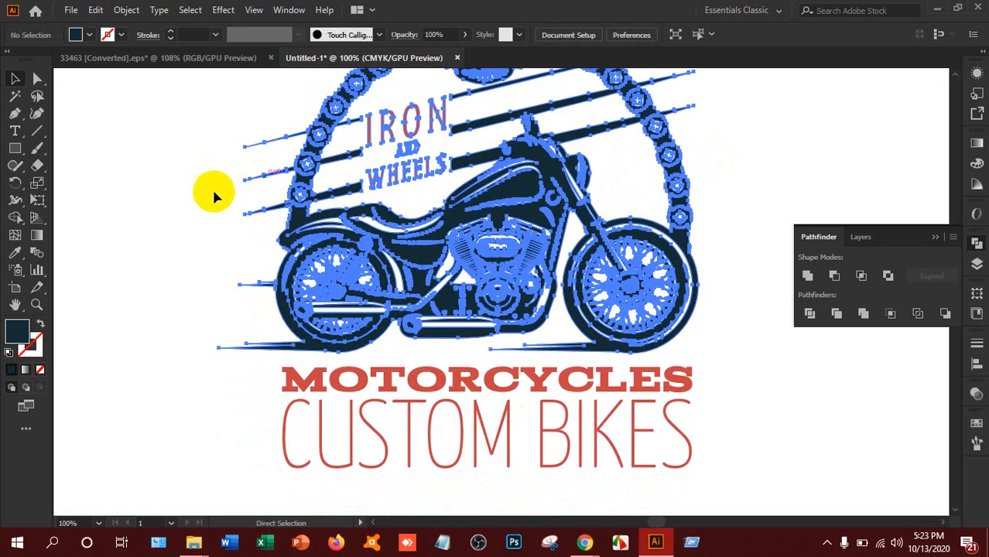
left_click(212, 193)
- Delete the red MOTORCYCLES CUSTOM BIKES lettering below the motorcycle
scroll(190, 208, "up", 1)
scroll(191, 208, "down", 1)
scroll(240, 341, "down", 1)
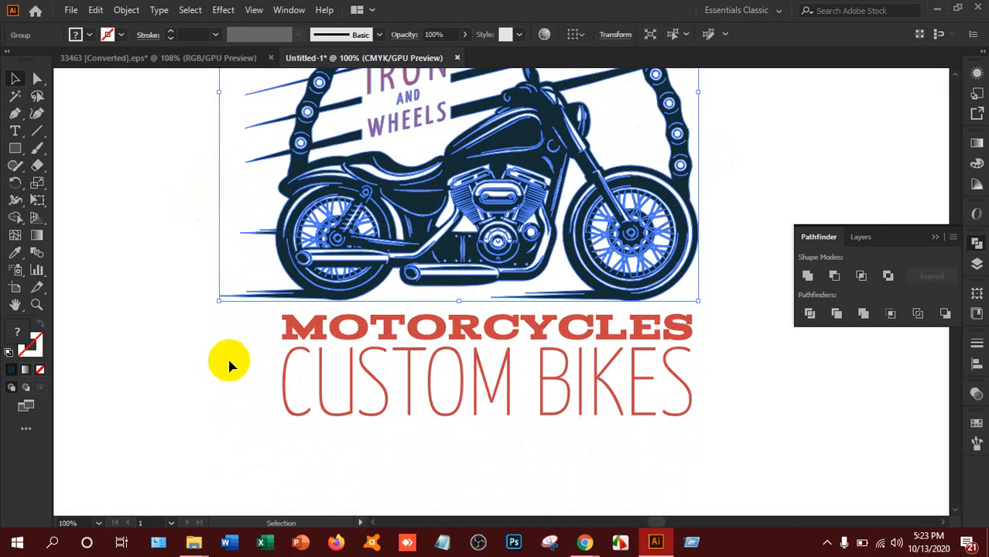
left_click_drag(228, 332, 717, 426)
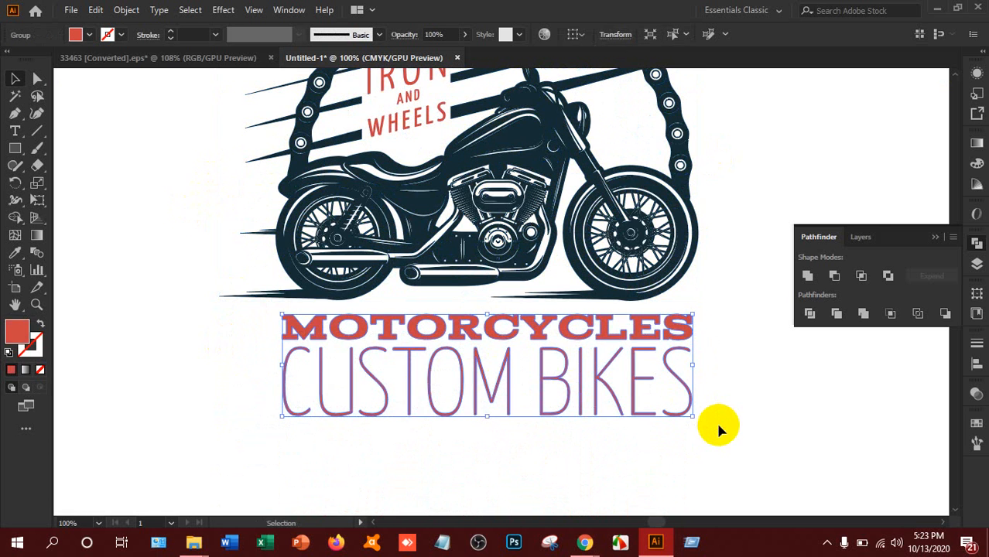
key("Delete")
- Enlarge the skull-and-motorcycle group to span most of the artboard's width, place it near the artboard's upper edge and deselect it
scroll(624, 408, "up", 2)
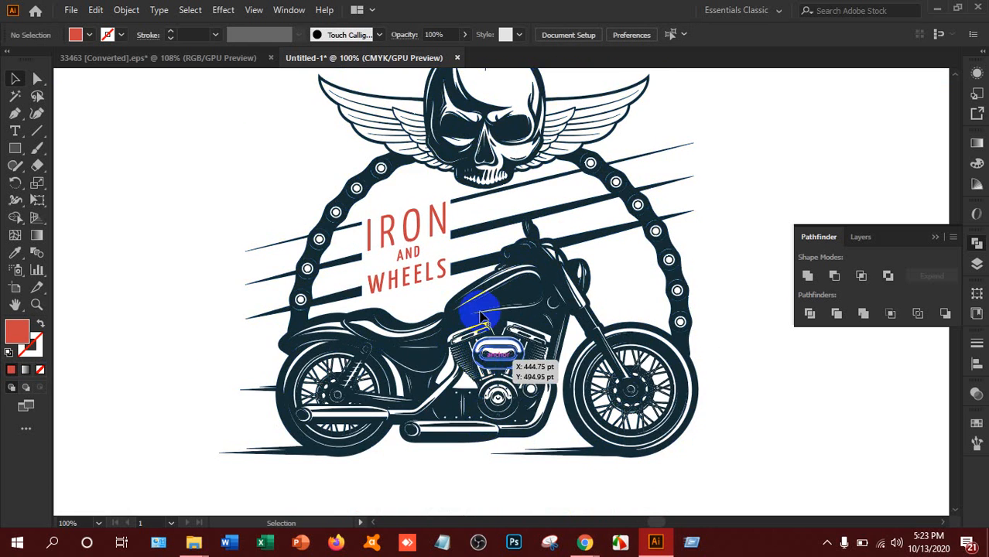
scroll(551, 233, "up", 1)
key("ctrl+minus")
key("ctrl+minus")
key("ctrl+minus")
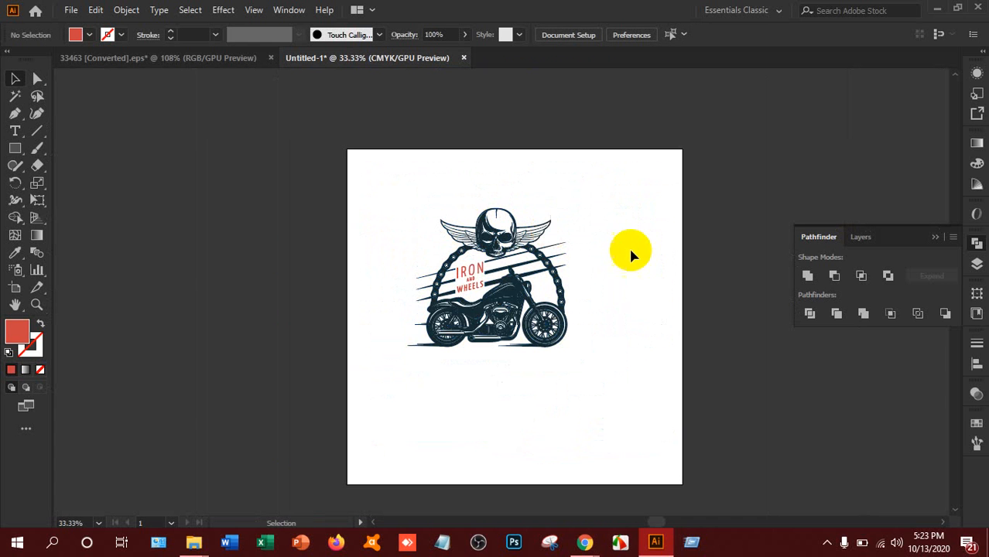
left_click_drag(448, 208, 619, 391)
left_click_drag(523, 320, 546, 316)
left_click(640, 276)
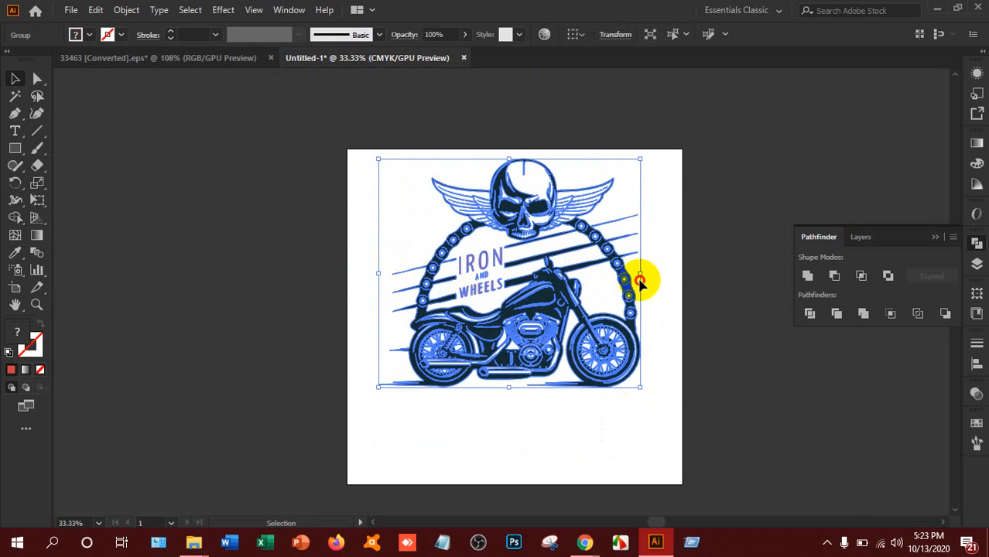
left_click_drag(595, 246, 534, 207)
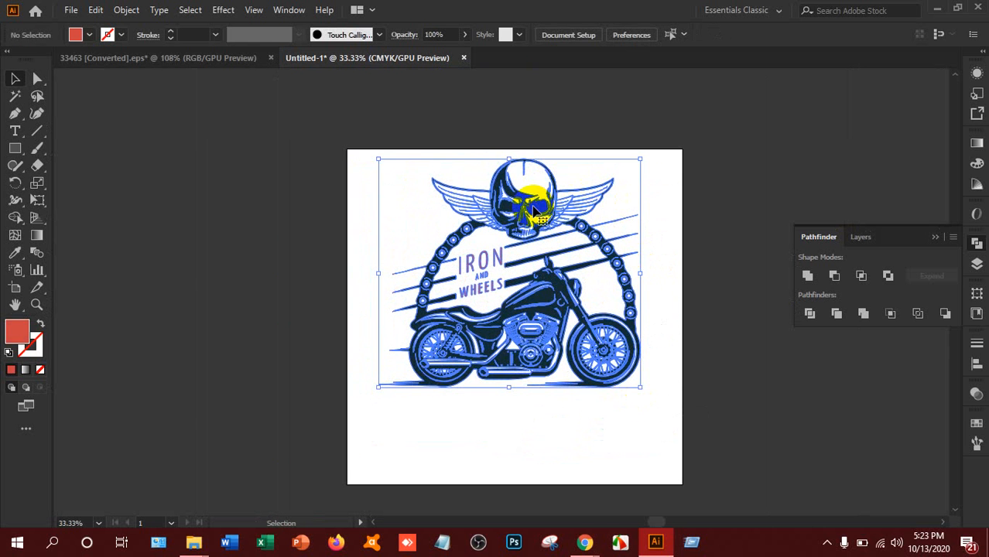
left_click(660, 182)
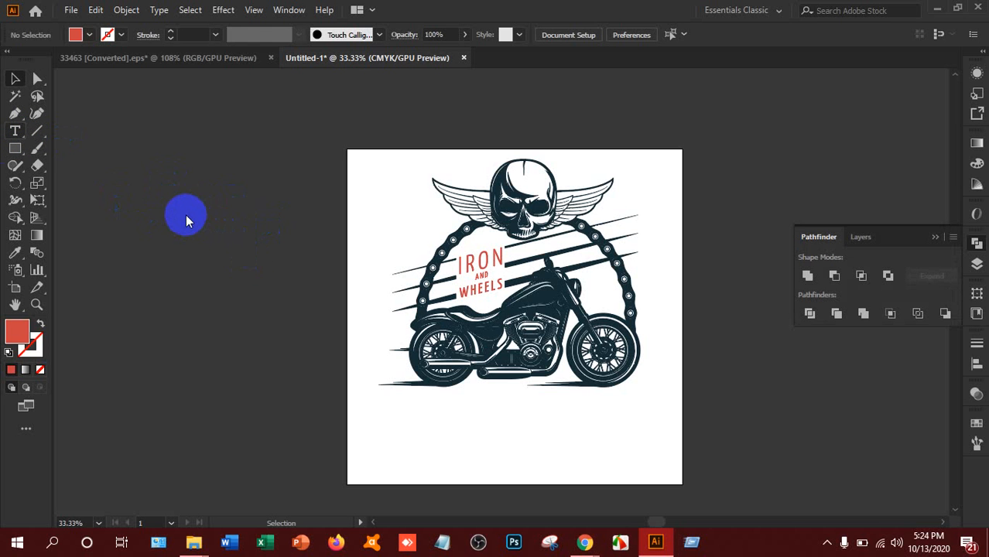
- Create the text GHOST RIDER in Myriad Pro at about 126 pt and place it below the motorcycle
key("t")
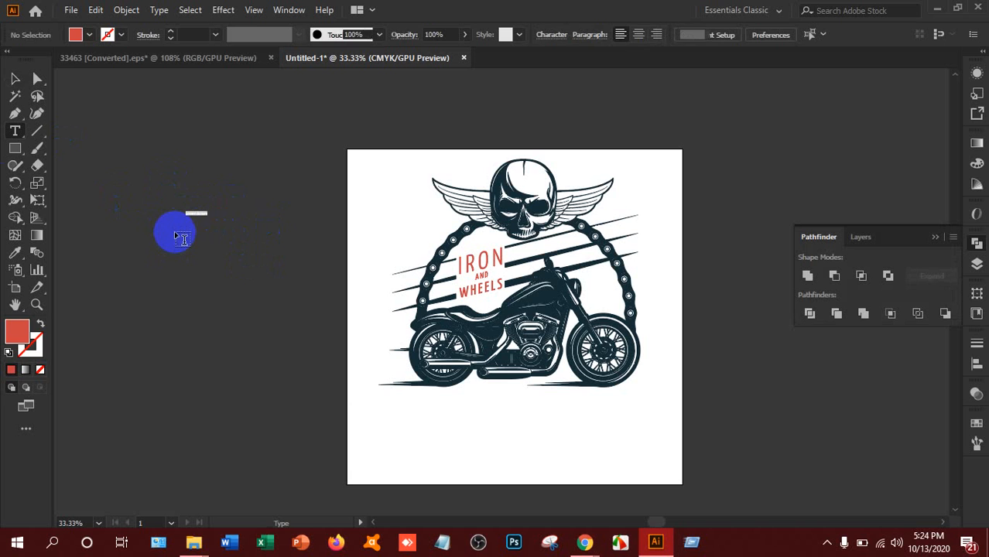
left_click(181, 239)
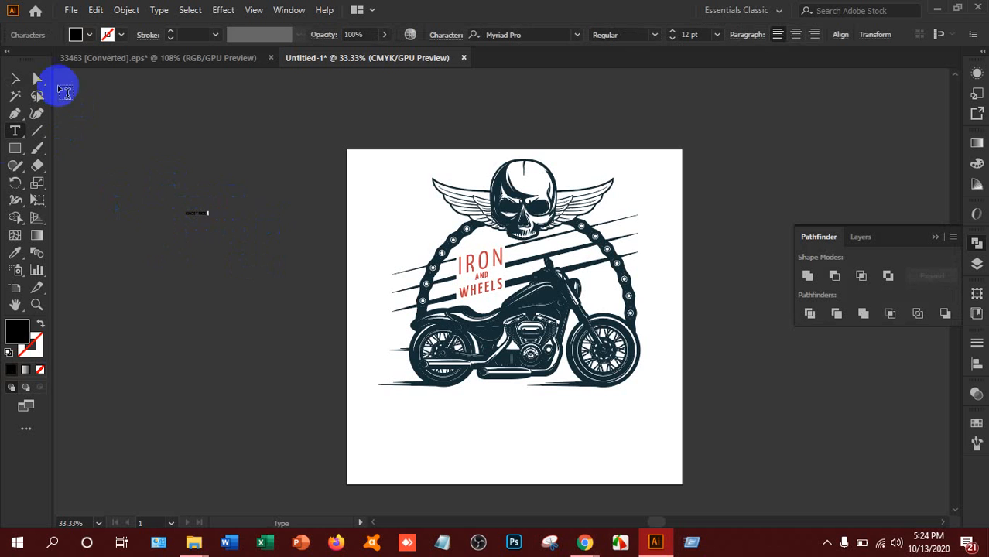
key("ctrl+a")
left_click(19, 83)
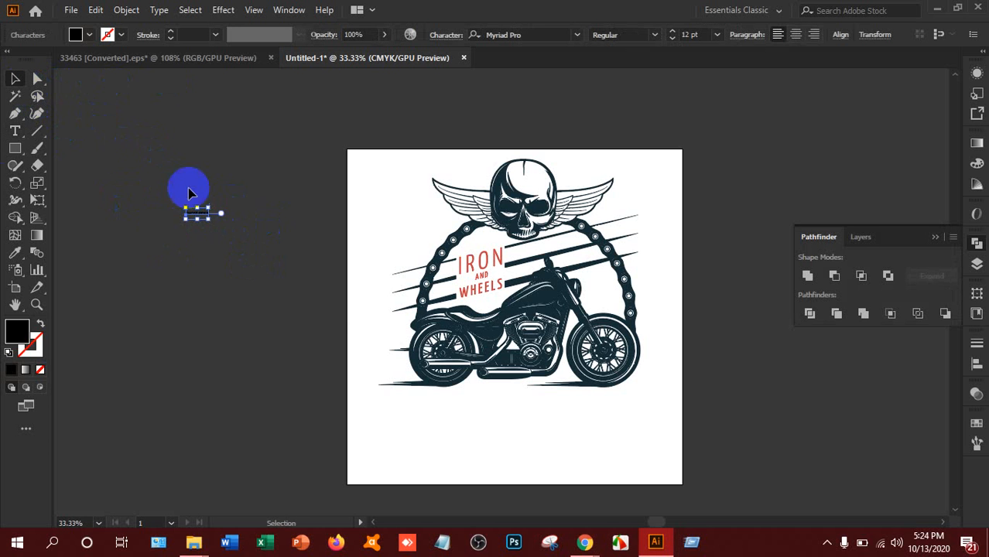
left_click_drag(211, 220, 425, 257)
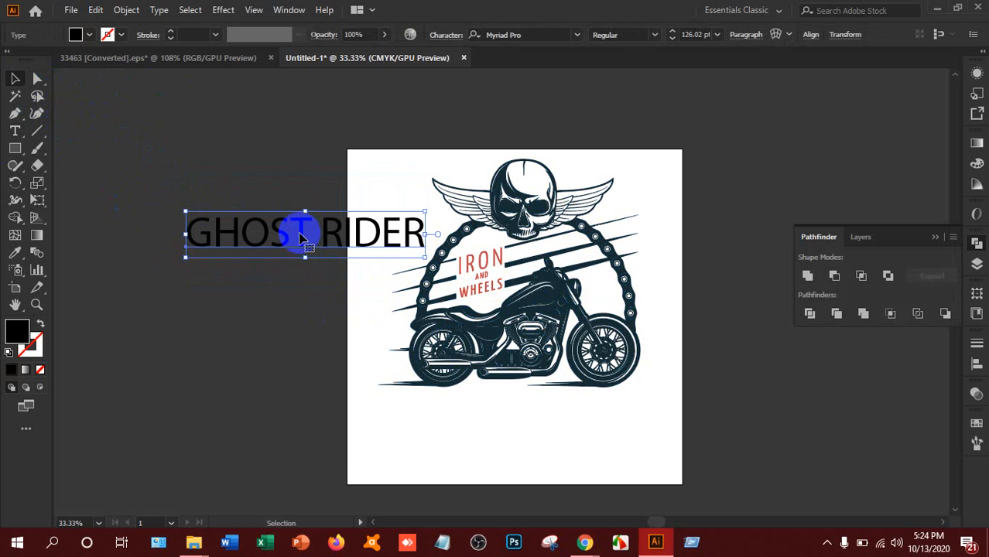
left_click_drag(304, 238, 503, 429)
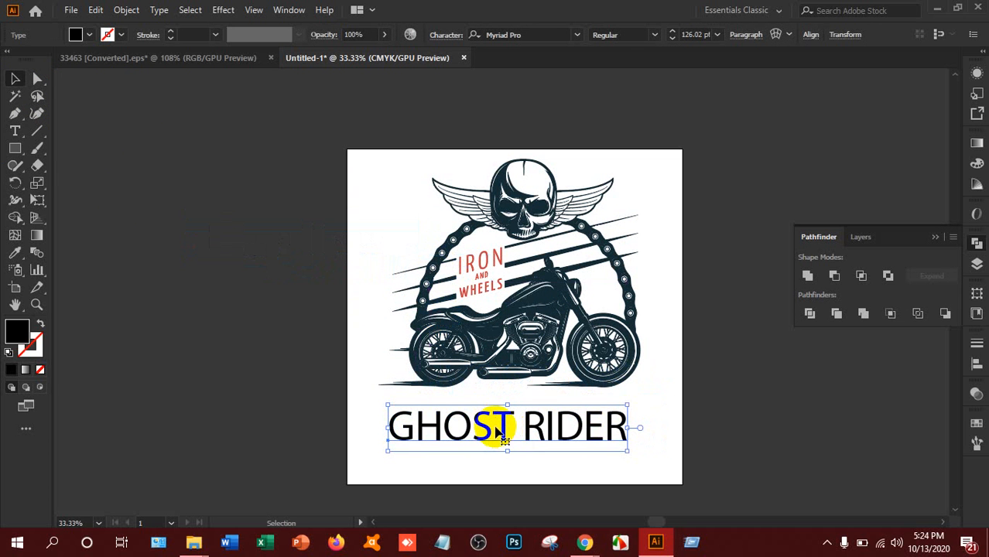
- Search the fonts for SKUL and preview skullsandcrossbones on the GHOST RIDER text
left_click(526, 36)
type("S")
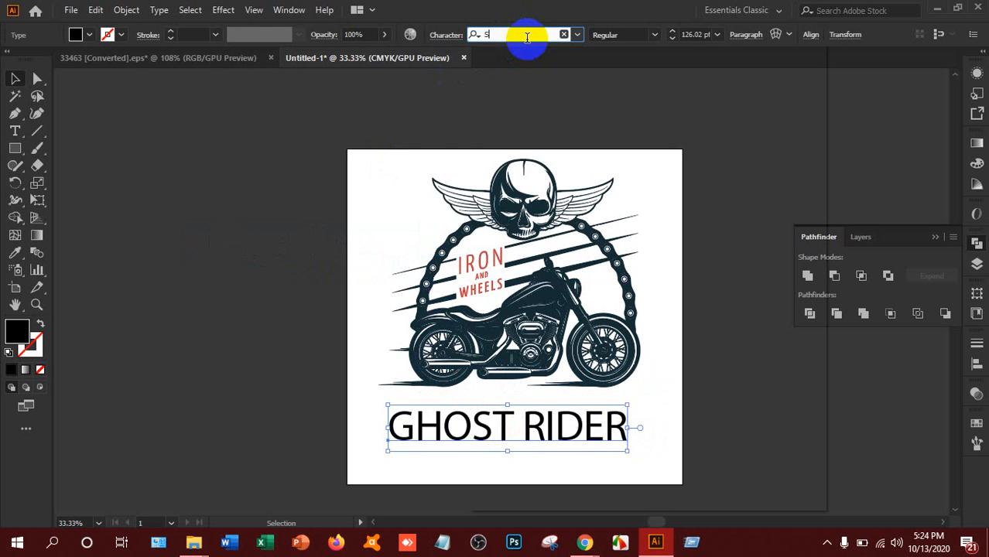
type("KUL")
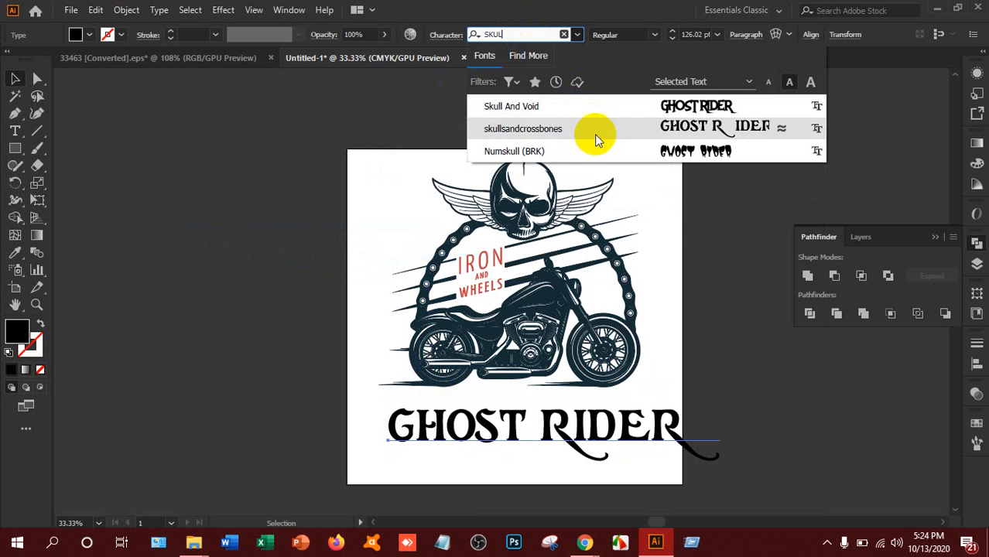
- Switch to File Explorer and look through the Skull font folder under LEDP, Resourses, Font on New Volume (F:)
left_click(193, 542)
left_click(173, 493)
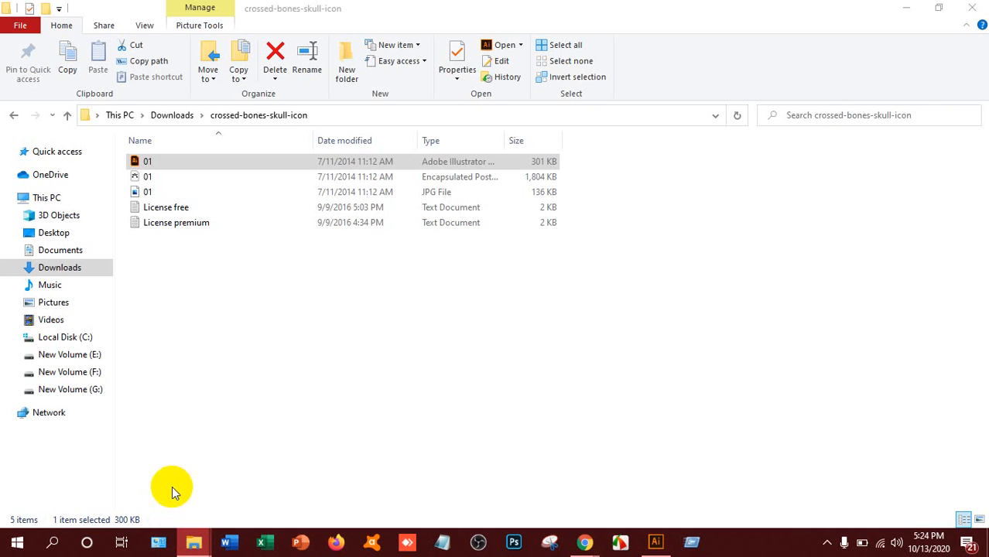
left_click(93, 373)
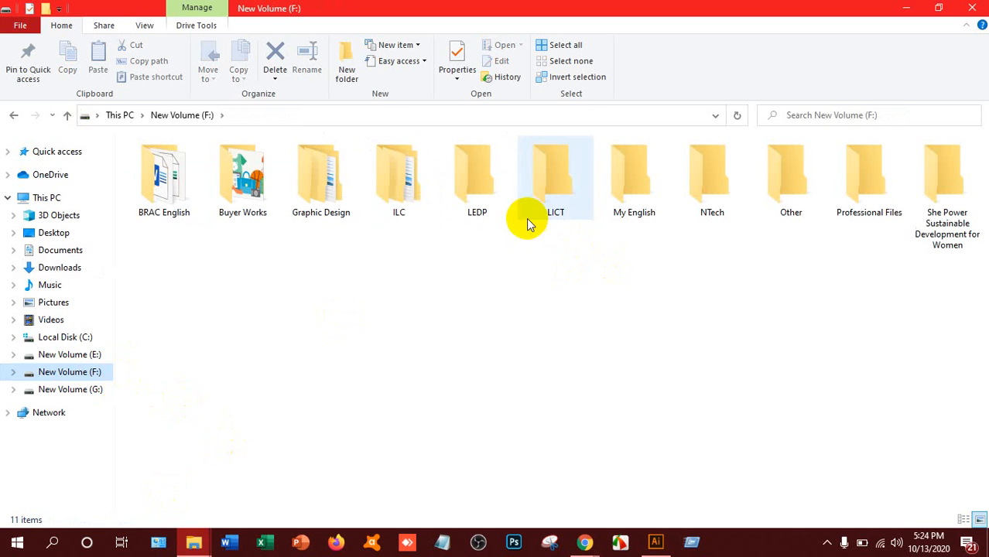
left_click(487, 199)
double_click(486, 199)
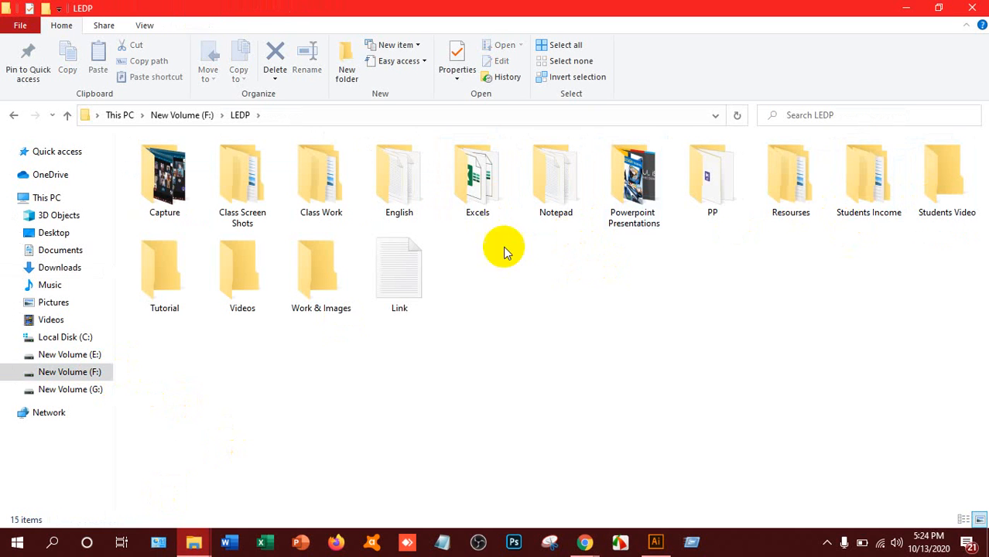
left_click(773, 214)
double_click(772, 214)
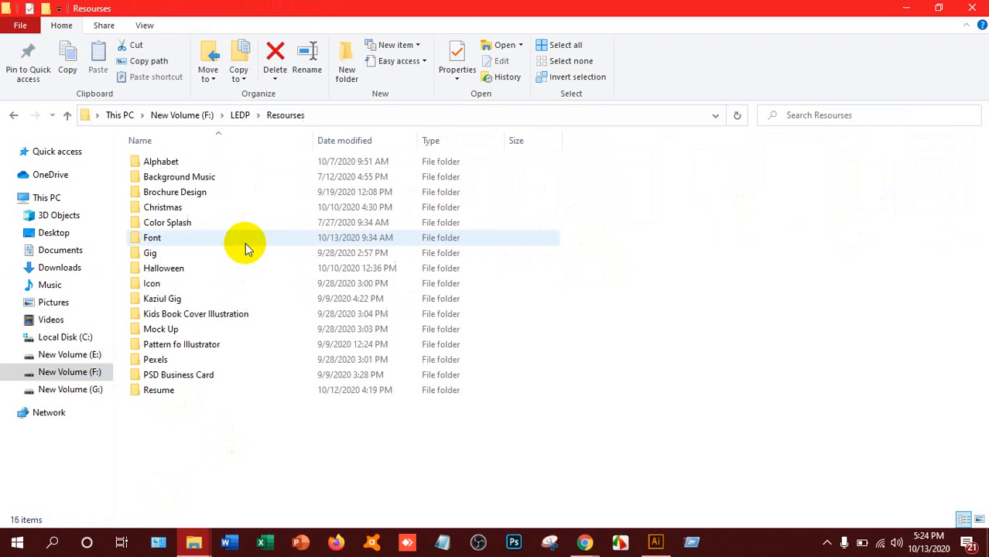
left_click(157, 242)
double_click(157, 241)
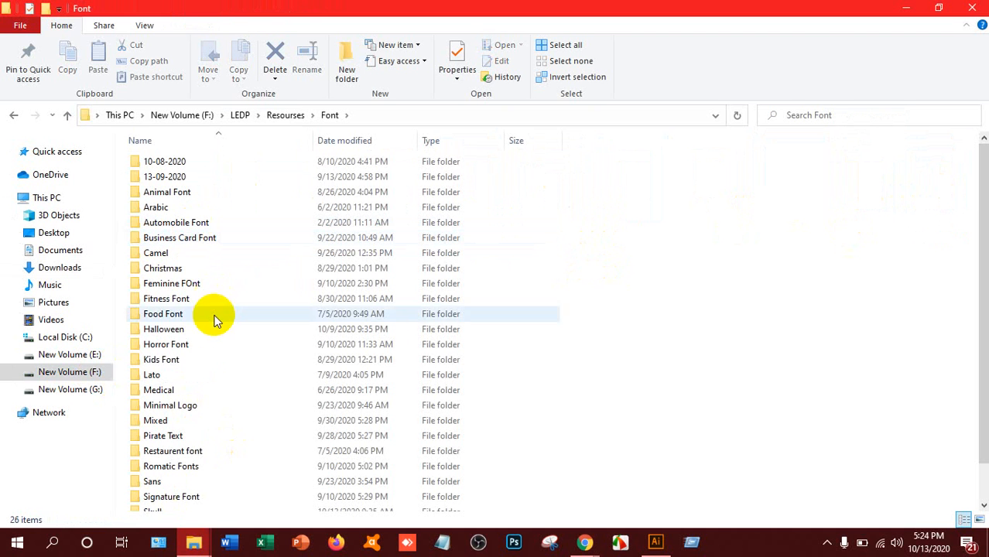
scroll(155, 500, "down", 1)
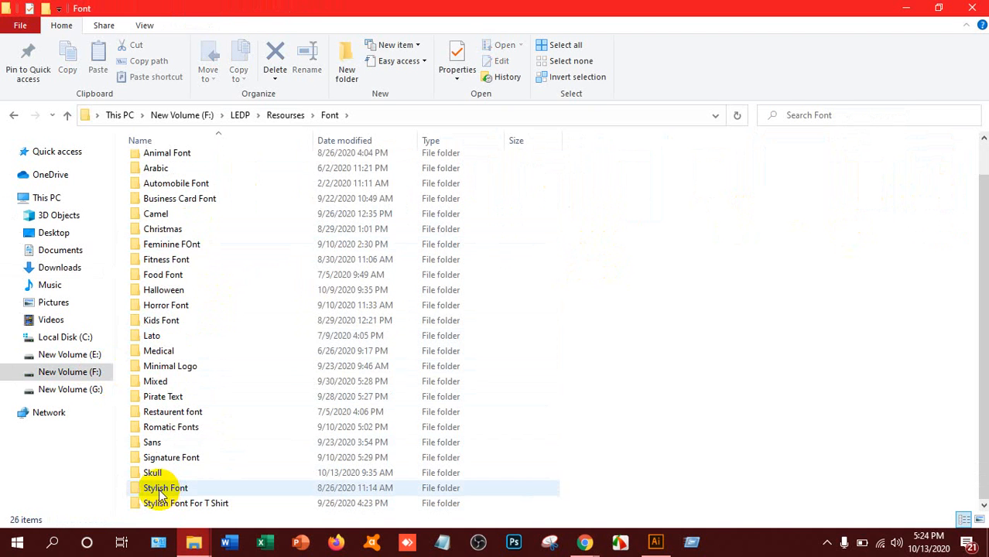
left_click(155, 473)
key("Return")
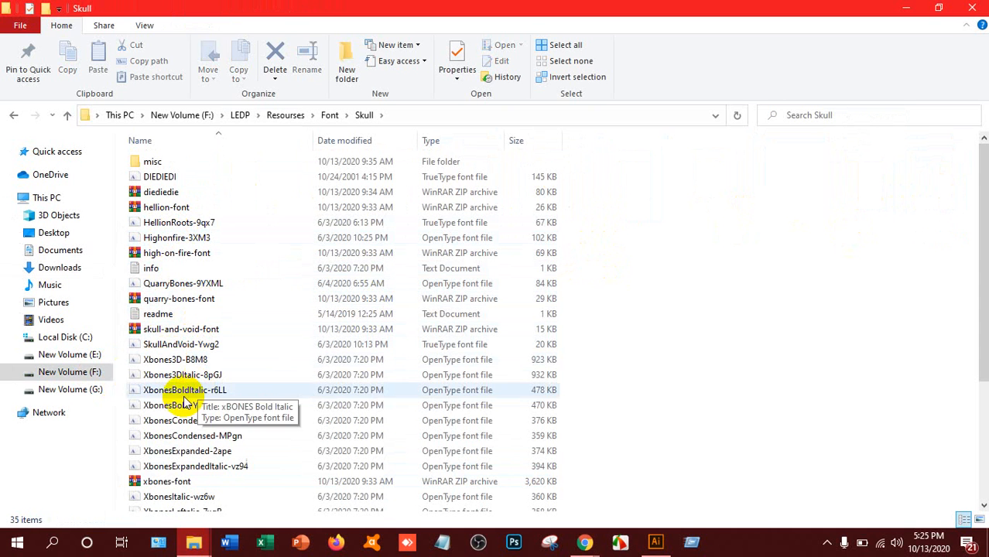
- Switch back to Illustrator, search the fonts for HEL and preview Hellion Roots on the GHOST RIDER text
left_click(656, 542)
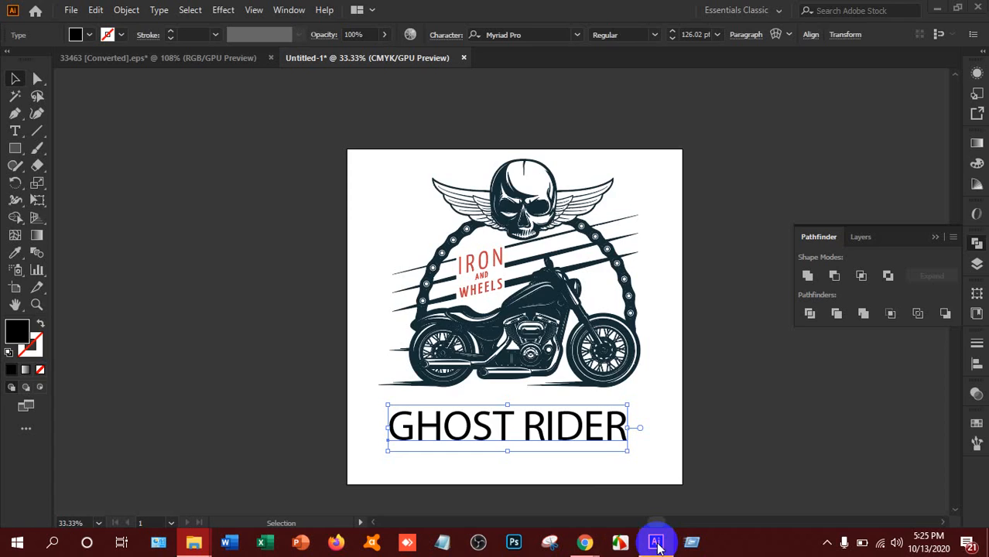
left_click(514, 36)
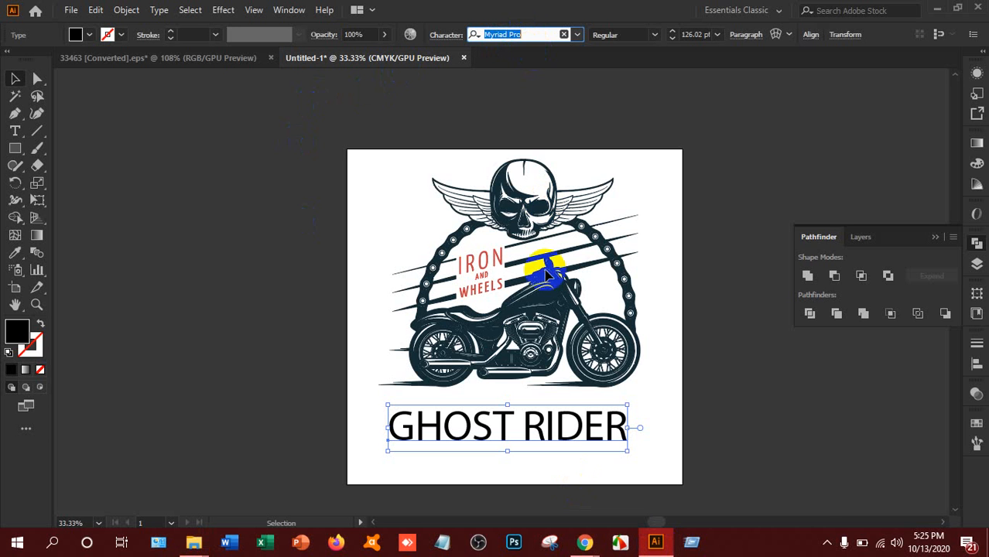
type("HE")
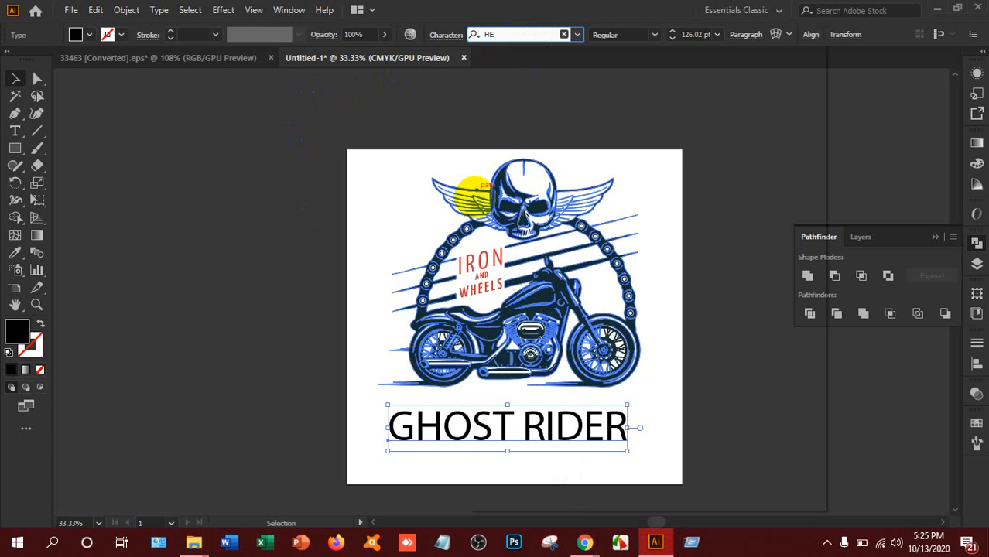
type("L")
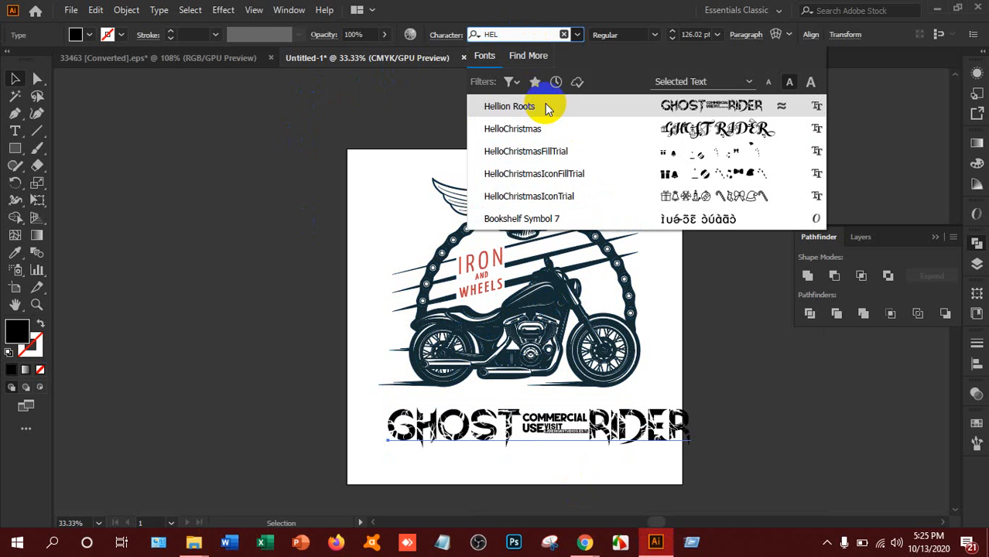
left_click(529, 56)
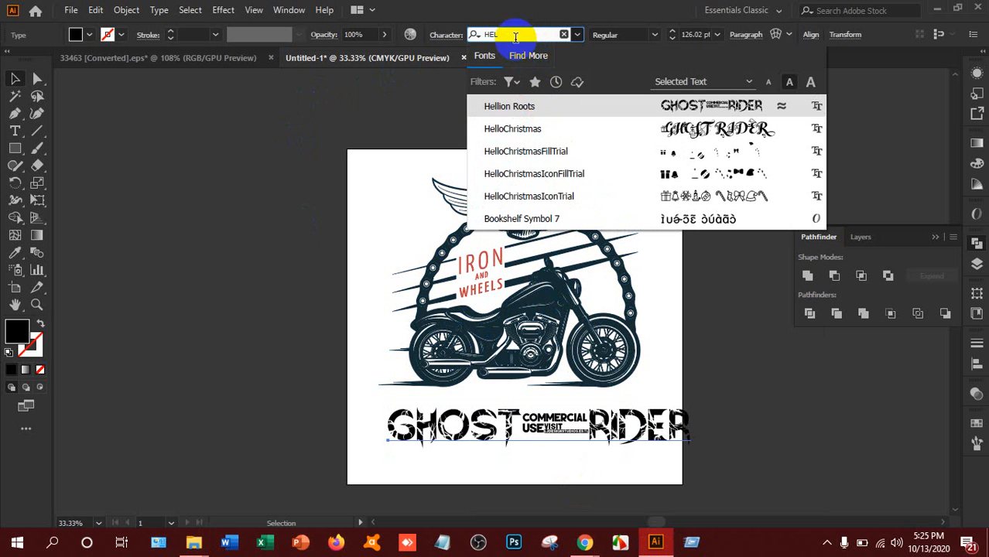
- Try the Numskull (BRK) font on the GHOST RIDER text
left_click_drag(505, 37, 460, 36)
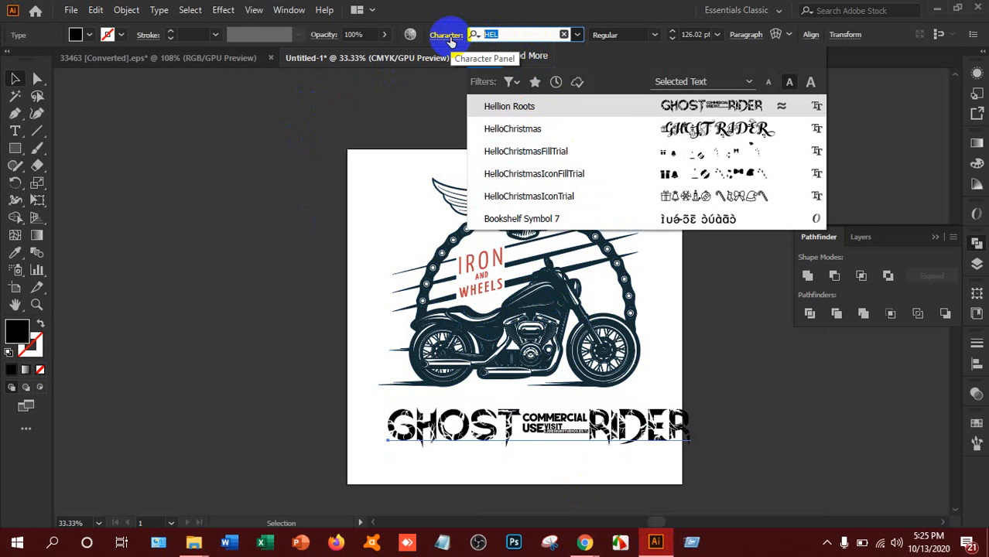
type("NUM")
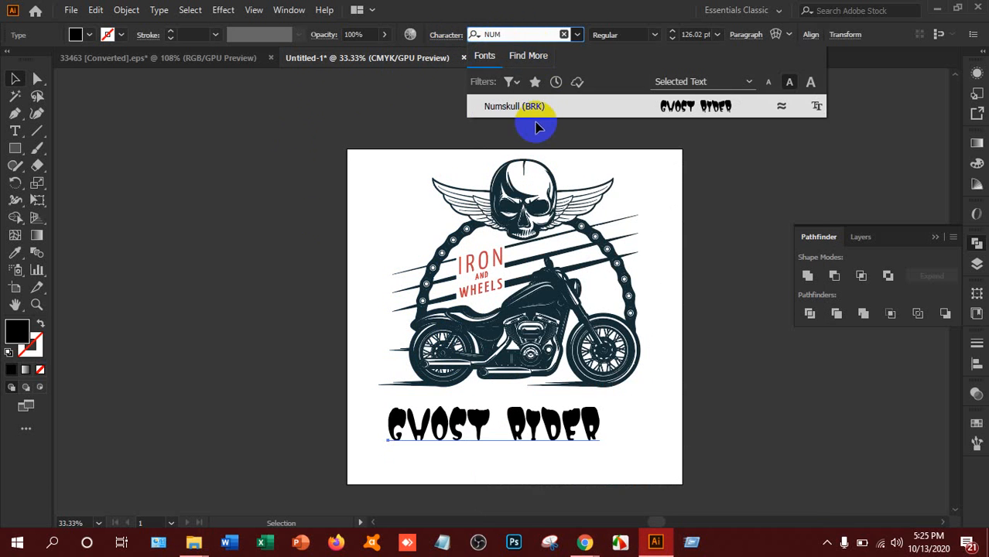
left_click(538, 114)
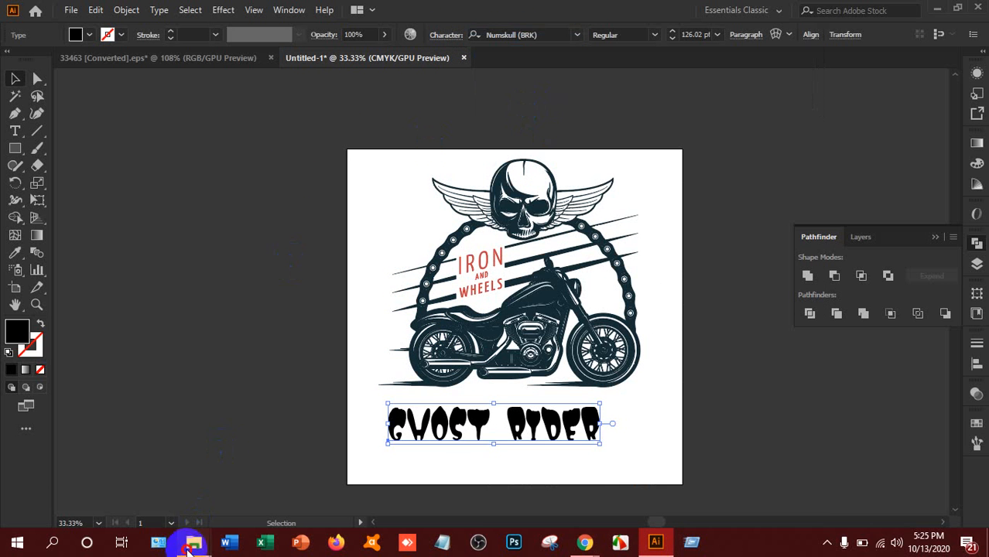
- Switch to File Explorer and check the font names in the Skull folder for another candidate
mouse_move(192, 547)
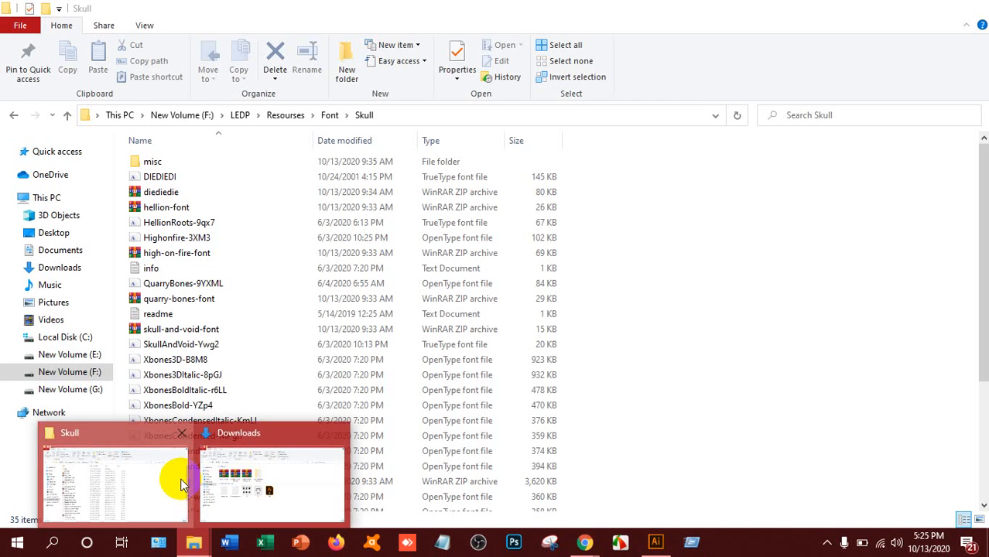
left_click(180, 484)
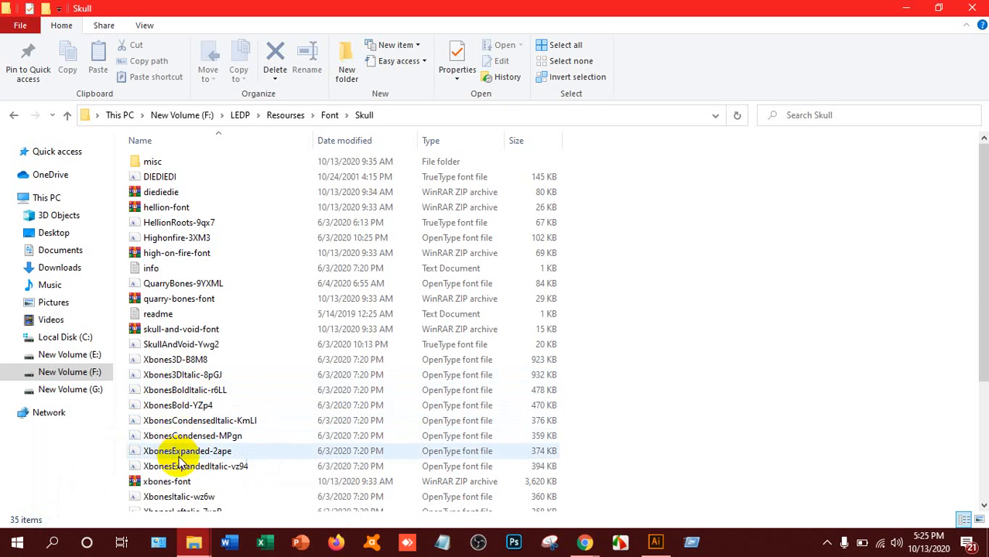
scroll(166, 461, "down", 4)
scroll(173, 469, "up", 4)
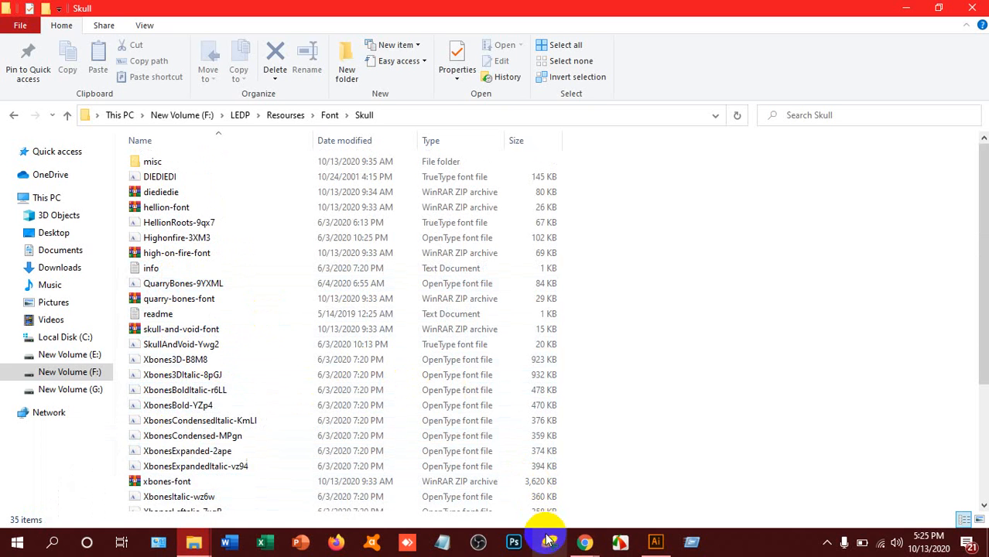
- Switch back to Illustrator and try the HIGH ON FIRE font on the GHOST RIDER text
left_click(655, 542)
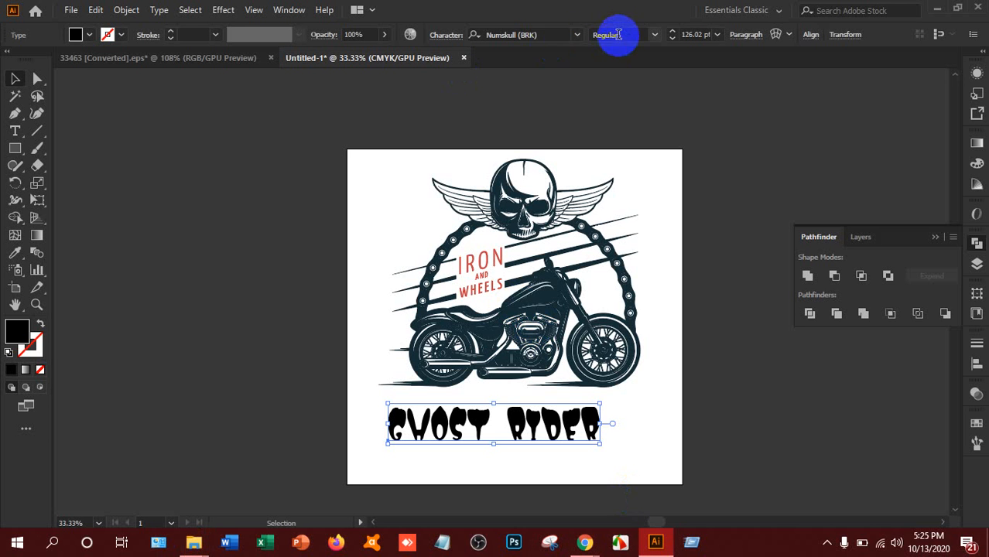
left_click(556, 35)
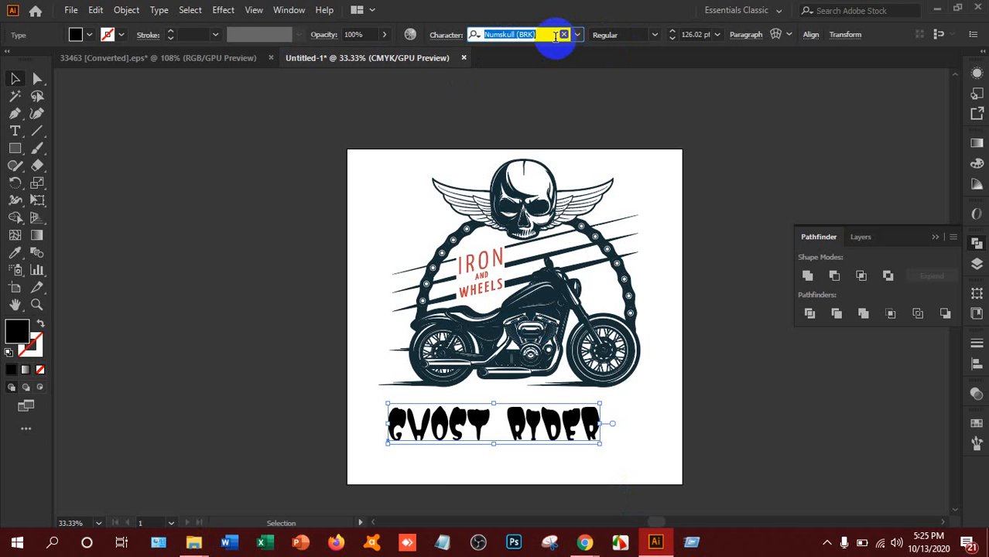
type("HIGH")
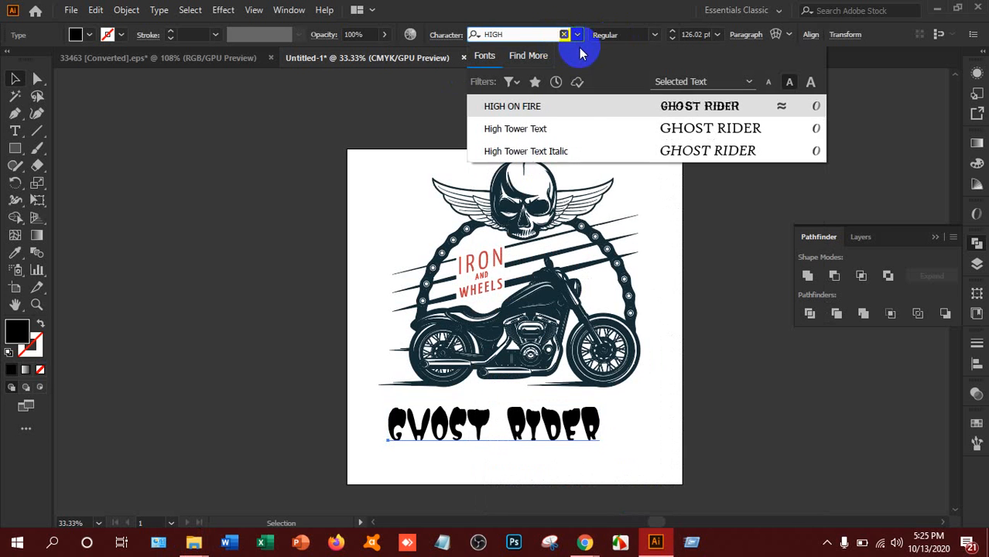
left_click(575, 112)
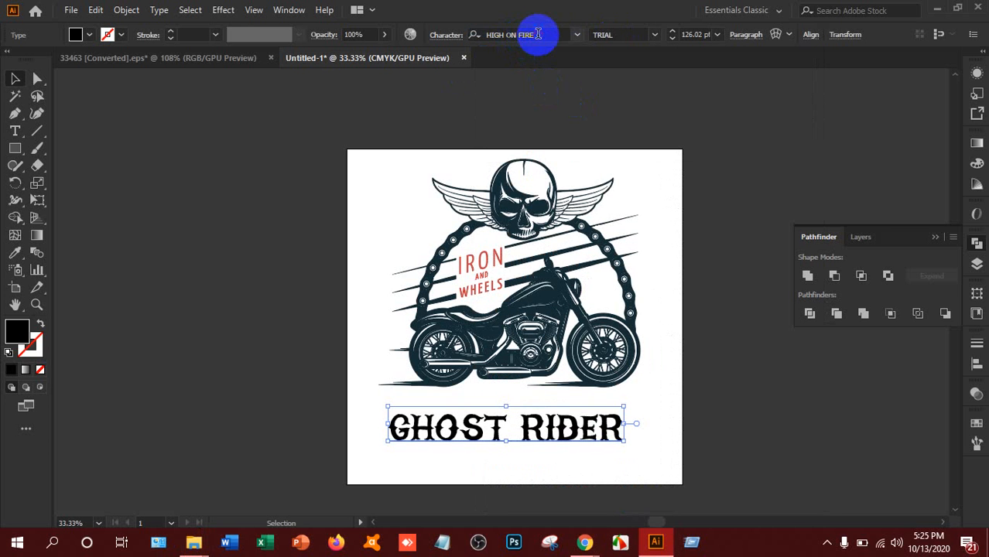
- Set the GHOST RIDER text's font to Quarry Bones and shift the text to sit centred below the motorcycle
type("W")
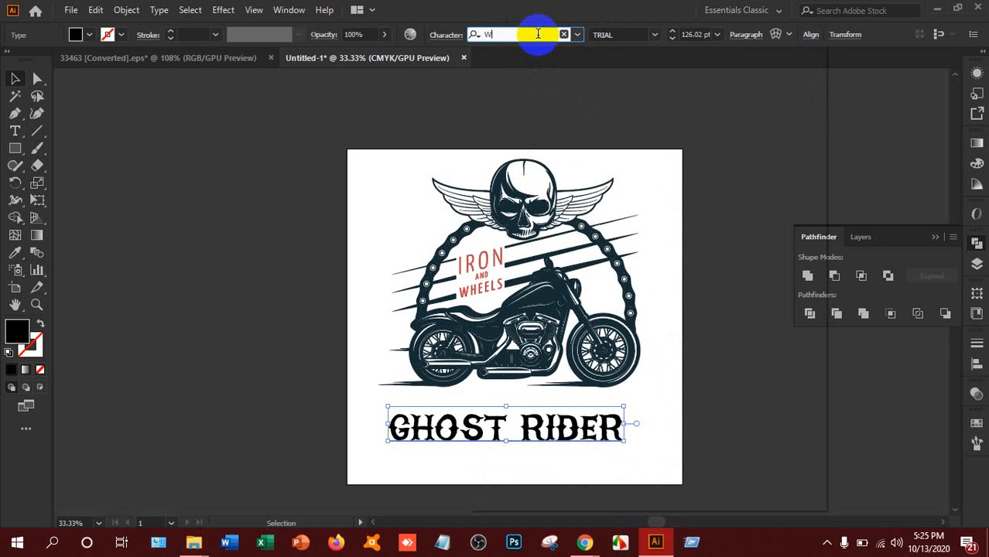
type("Q")
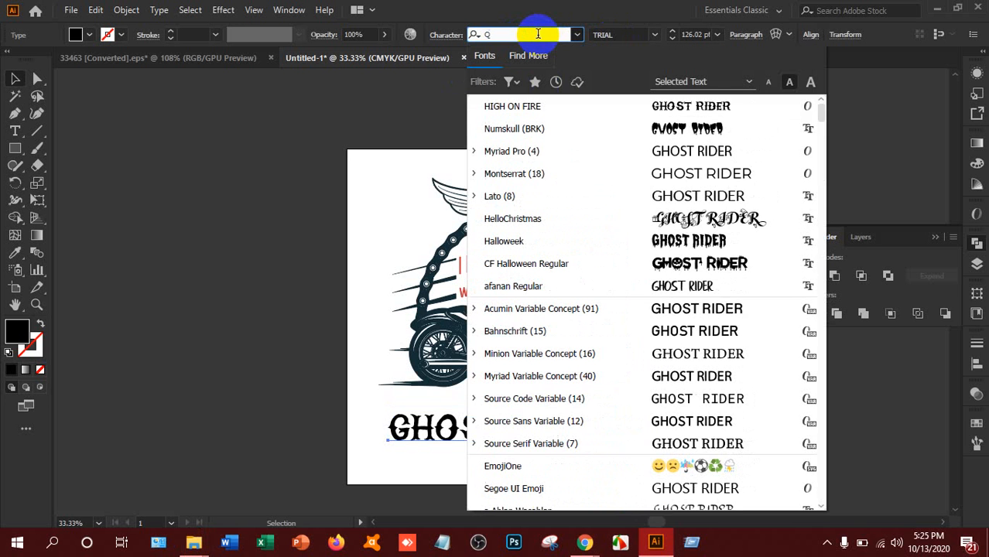
type("UARY")
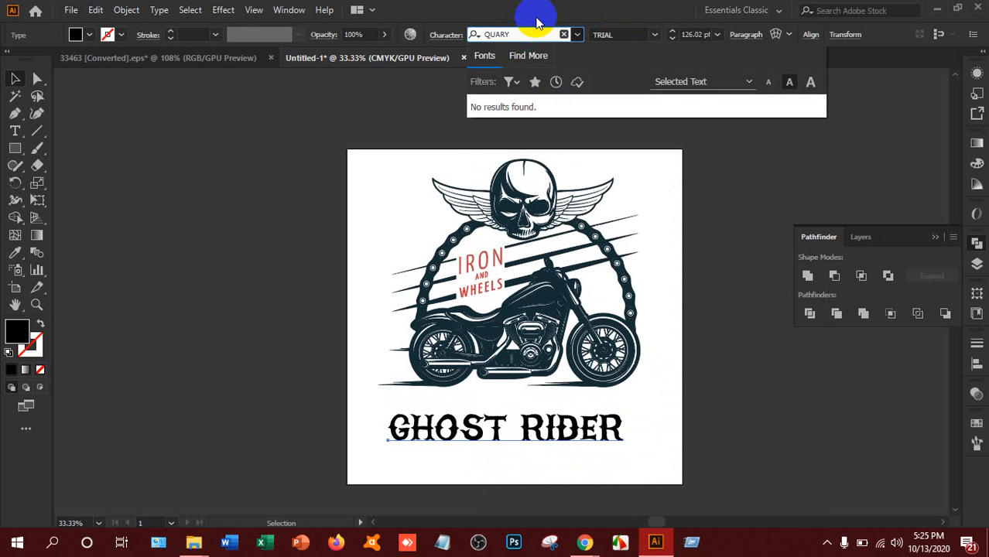
key("BackSpace")
key("BackSpace")
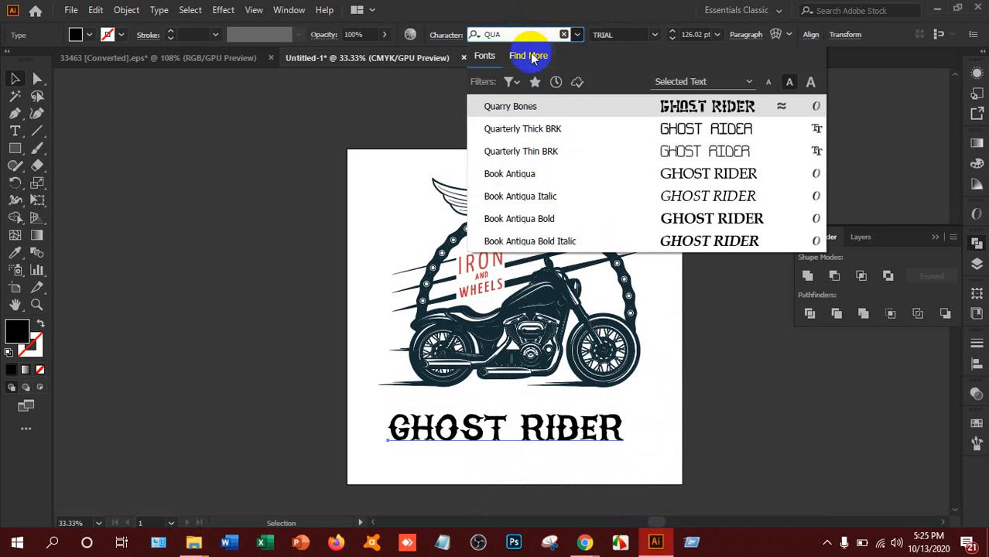
left_click(511, 107)
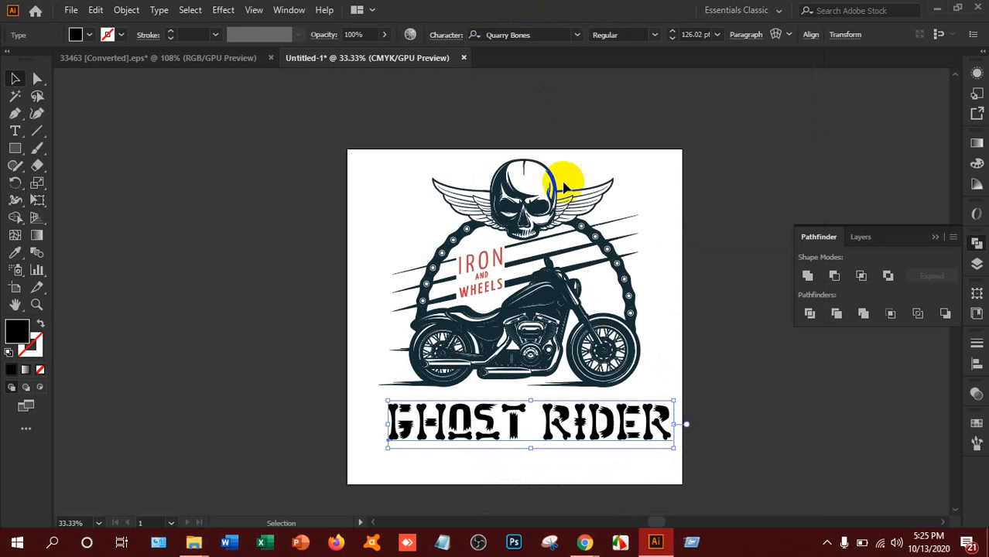
left_click_drag(616, 426, 604, 430)
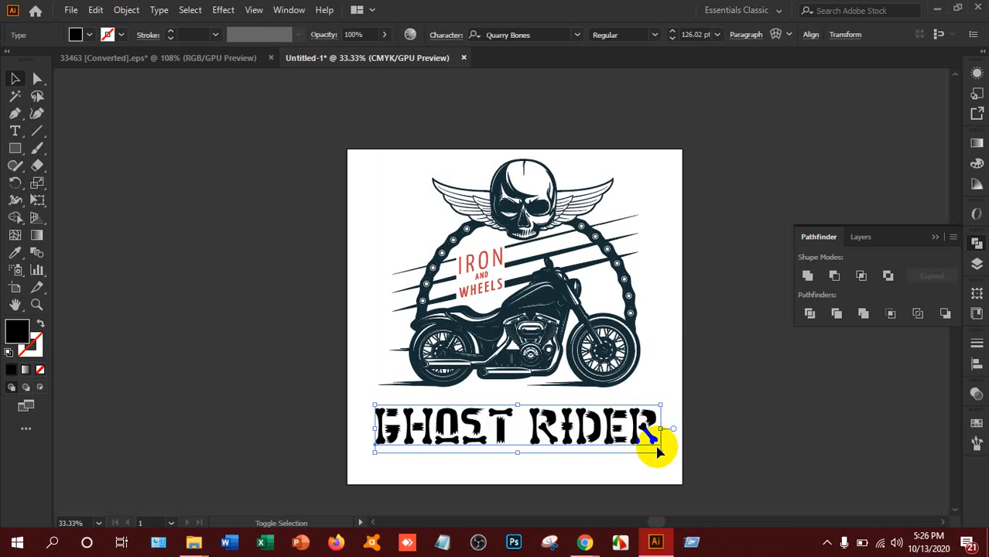
- Scale the GHOST RIDER text down to about 105 pt below the motorcycle and expand its object and fill
left_click_drag(658, 454, 637, 425)
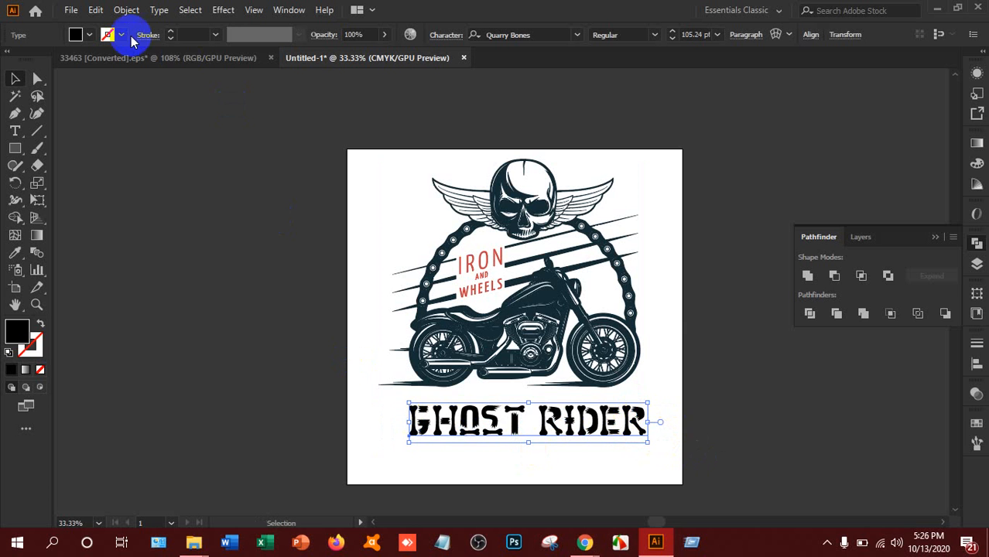
left_click(127, 10)
left_click(190, 178)
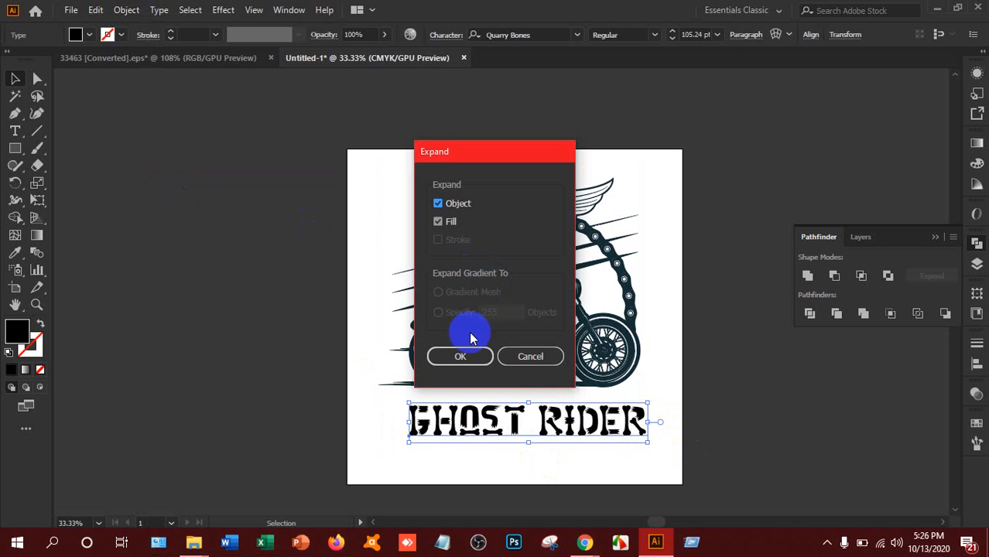
left_click(452, 356)
- Recolour the expanded GHOST RIDER lettering with the dark blue sampled from the motorcycle's fuel tank
left_click(14, 252)
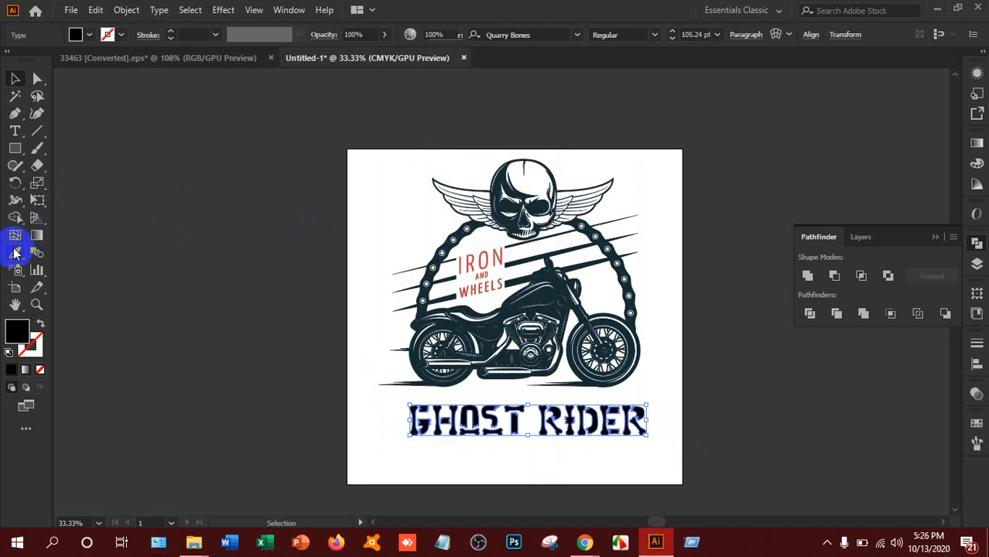
key("ctrl+a")
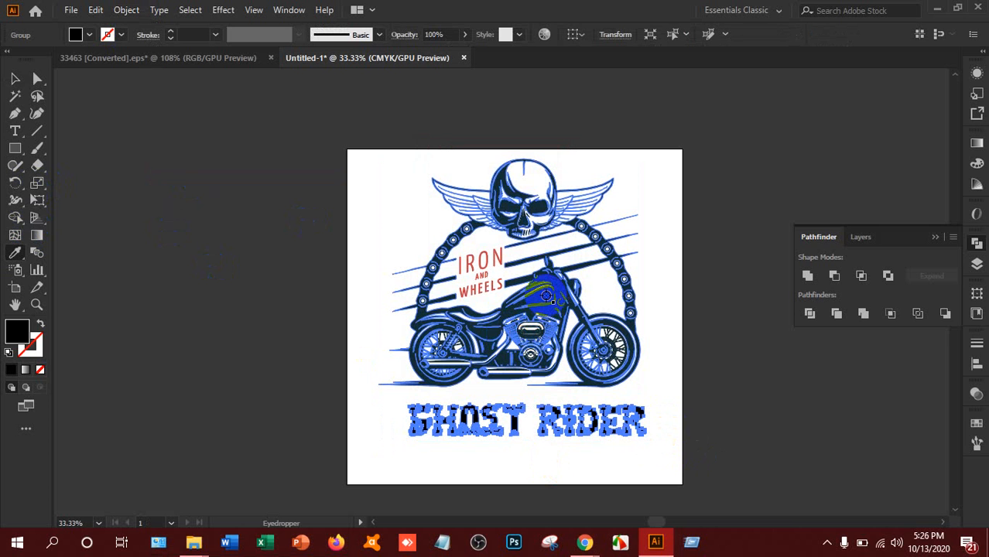
left_click(546, 299)
left_click(15, 78)
left_click(314, 263)
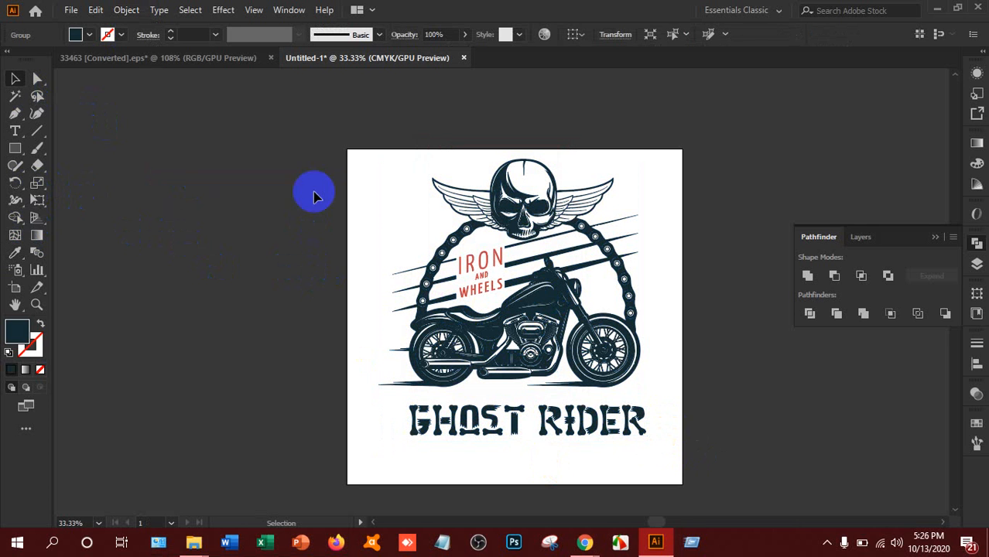
left_click_drag(691, 482, 603, 341)
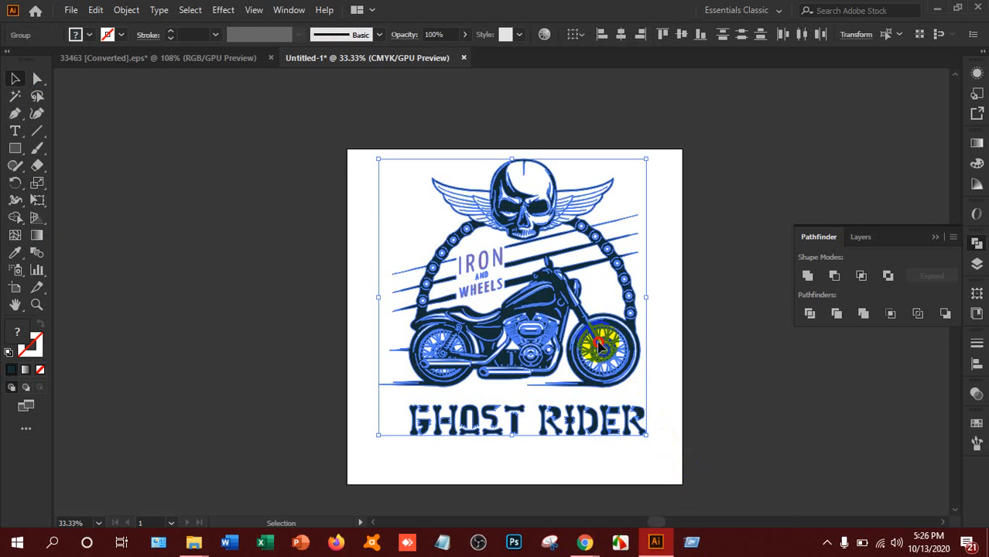
left_click(708, 409)
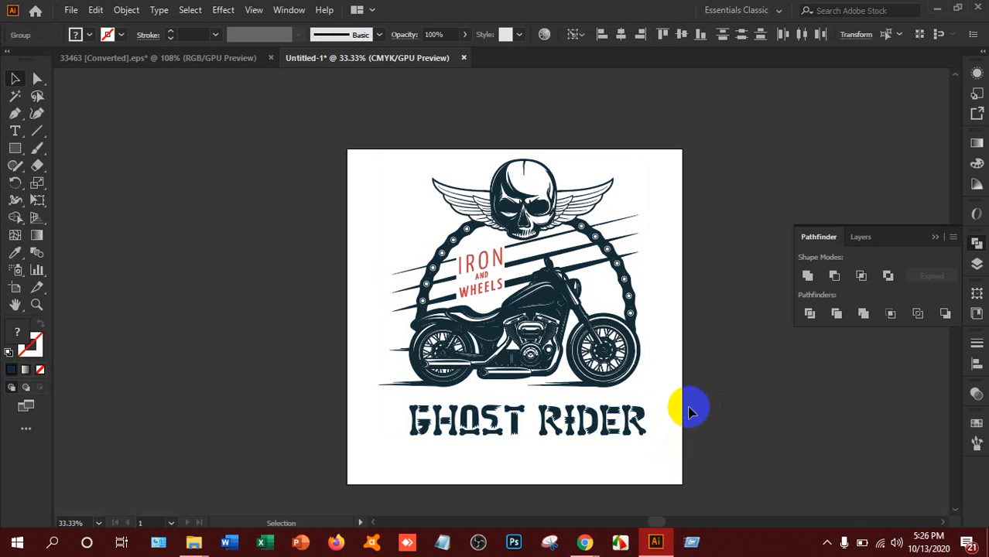
- Start saving the document under a new name and browse on drive F: to LEDP > Class Work > HSL-LAL-203
left_click(71, 10)
left_click(128, 141)
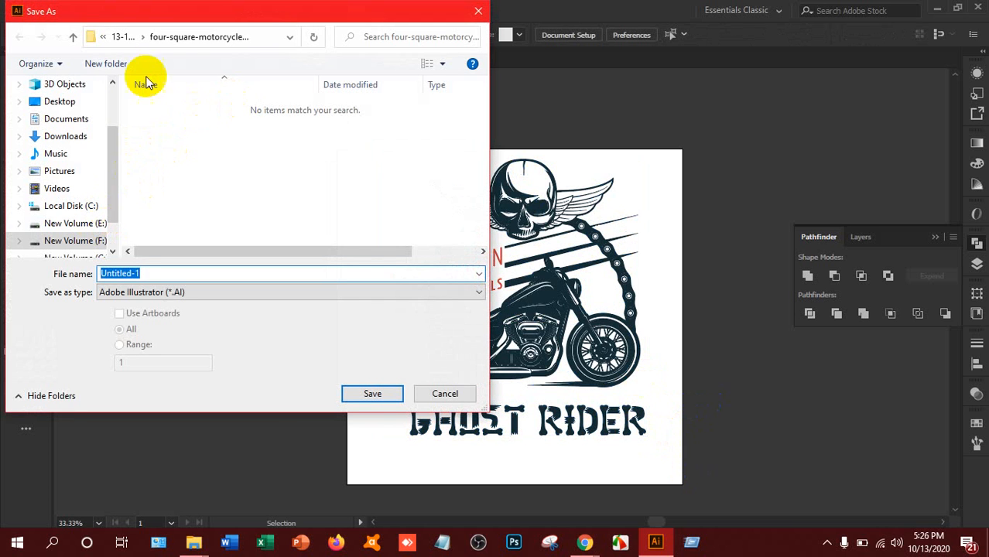
left_click(89, 238)
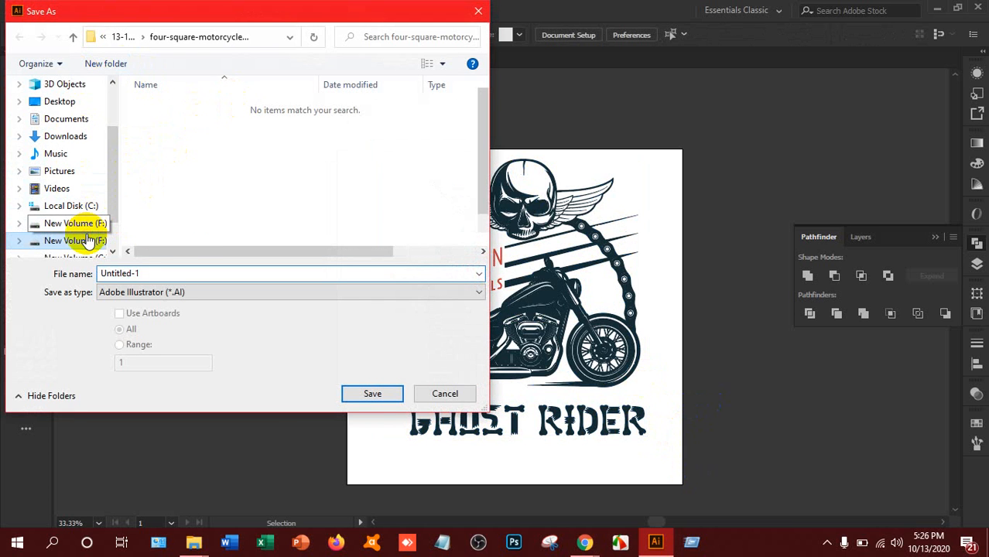
left_click(161, 168)
double_click(161, 168)
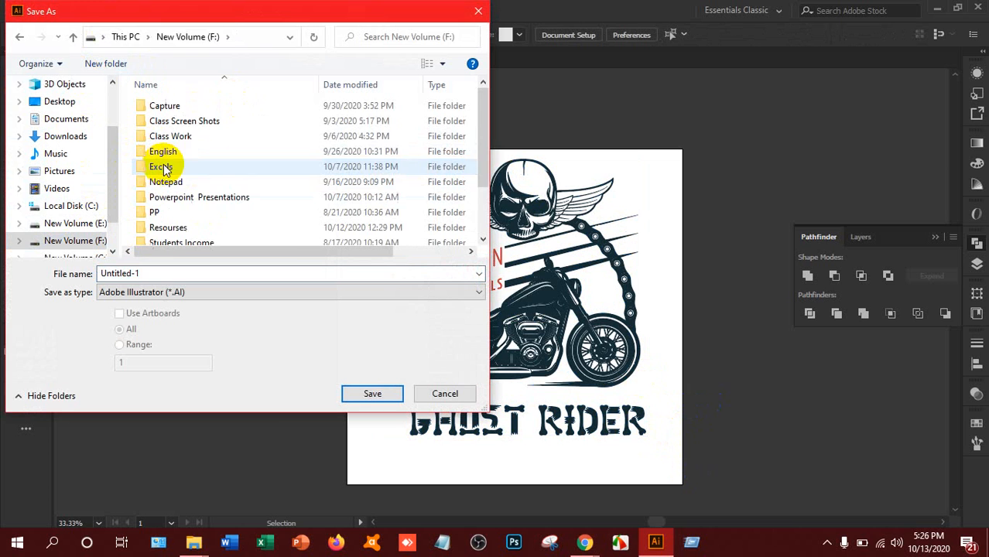
double_click(168, 137)
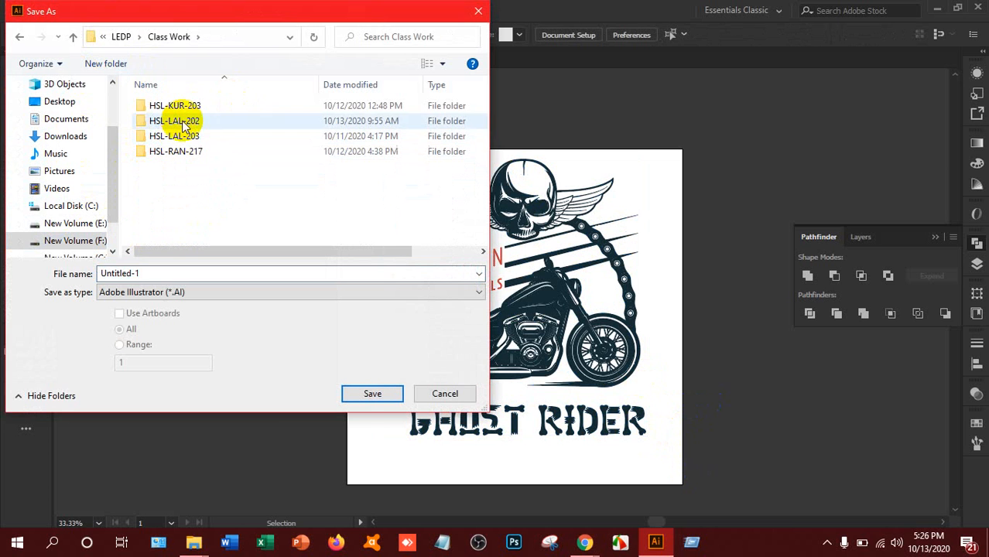
left_click(183, 119)
left_click(182, 136)
double_click(183, 136)
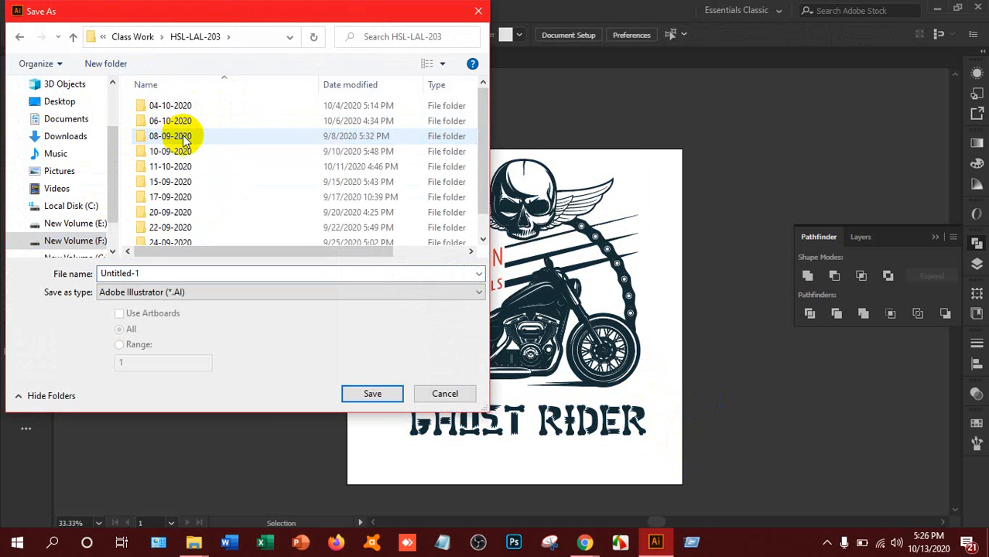
- Create a folder named 13-10-2020 inside HSL-LAL-203 and open it as the save location
scroll(137, 170, "down", 1)
right_click(125, 161)
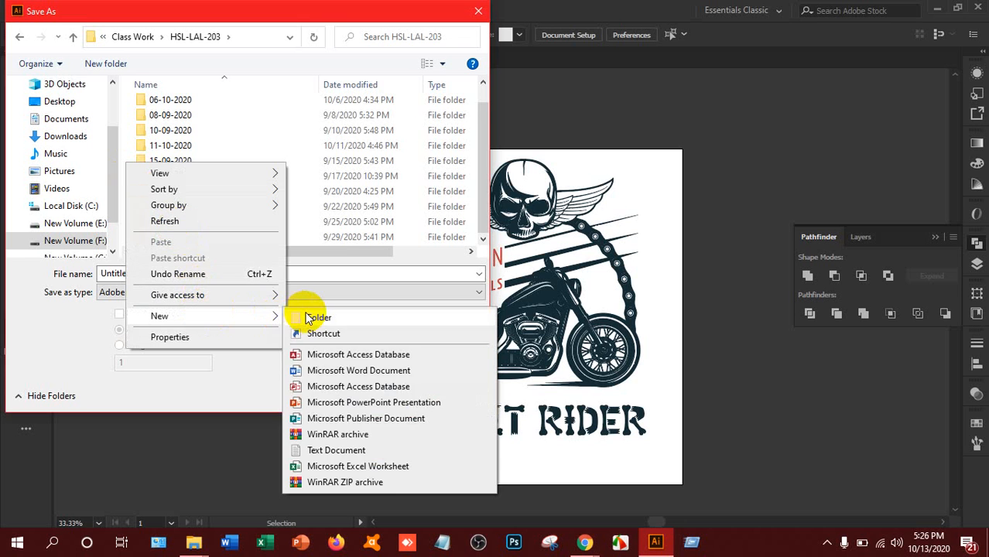
left_click(310, 314)
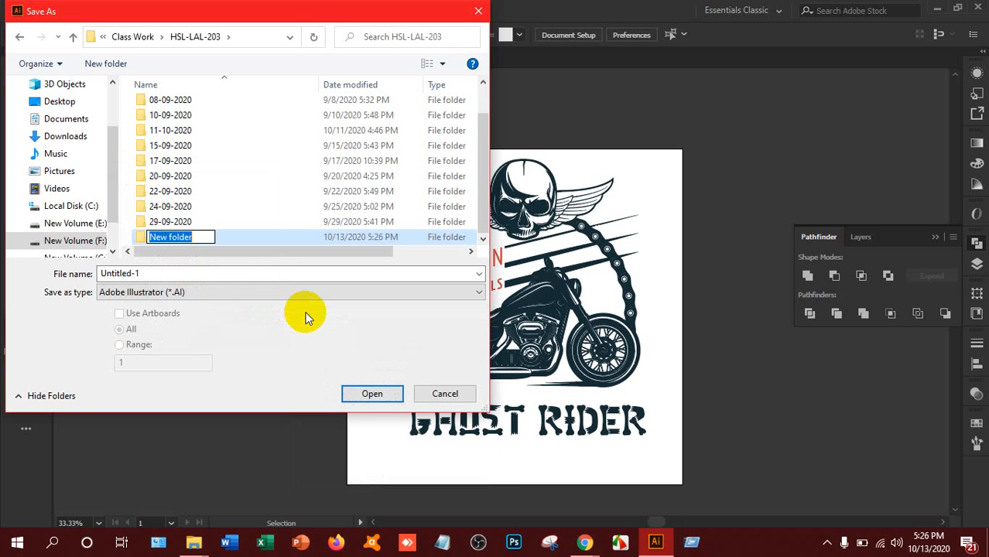
type("13-10-")
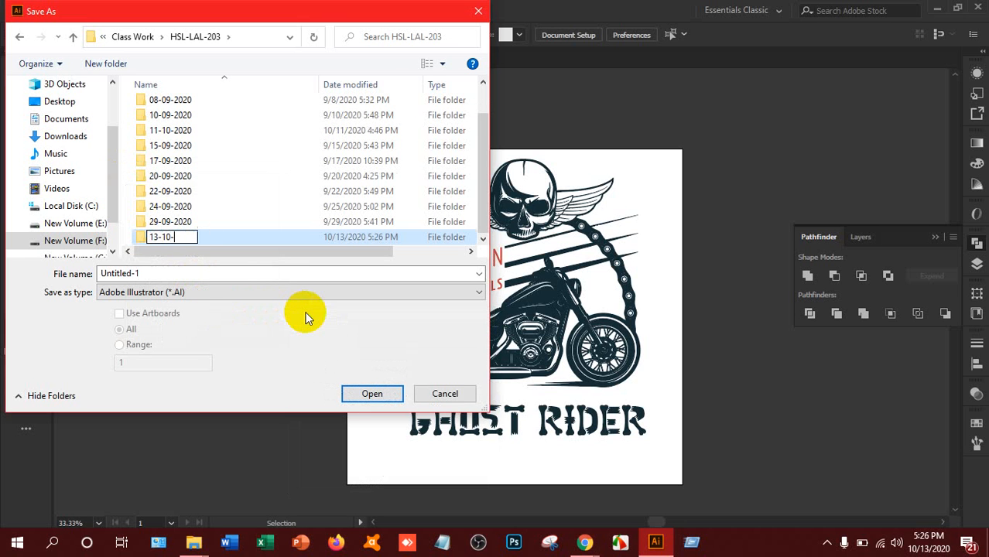
type("2020")
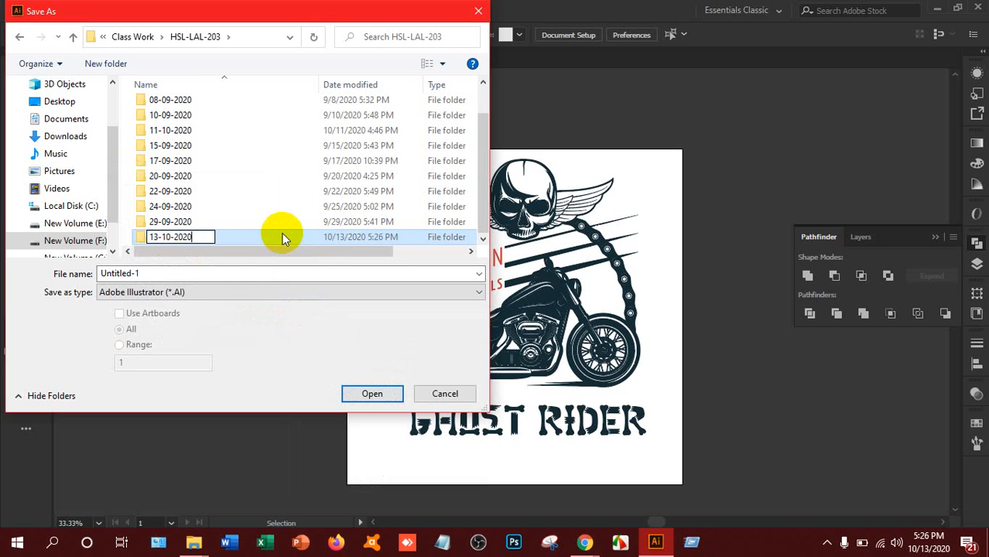
key("Return")
key("Return")
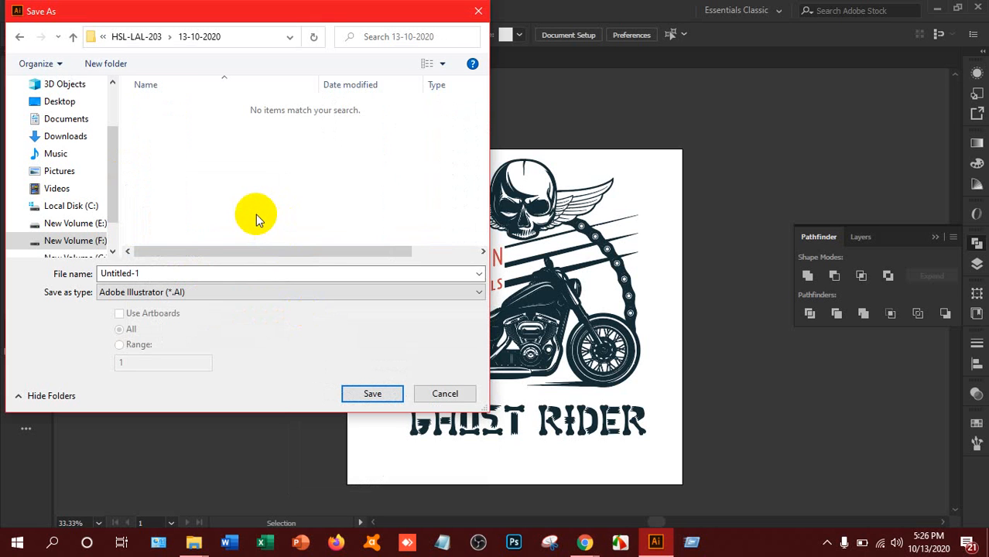
- Save the document as Ghost Rider in Illustrator EPS format, using the Illustrator 2020 EPS version
left_click(192, 275)
type("gH")
left_click(117, 291)
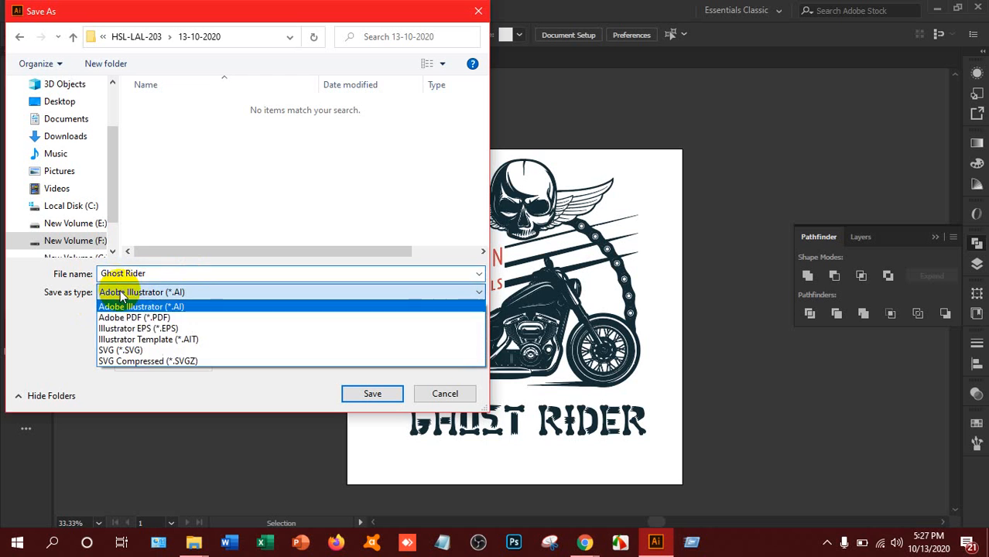
left_click(134, 332)
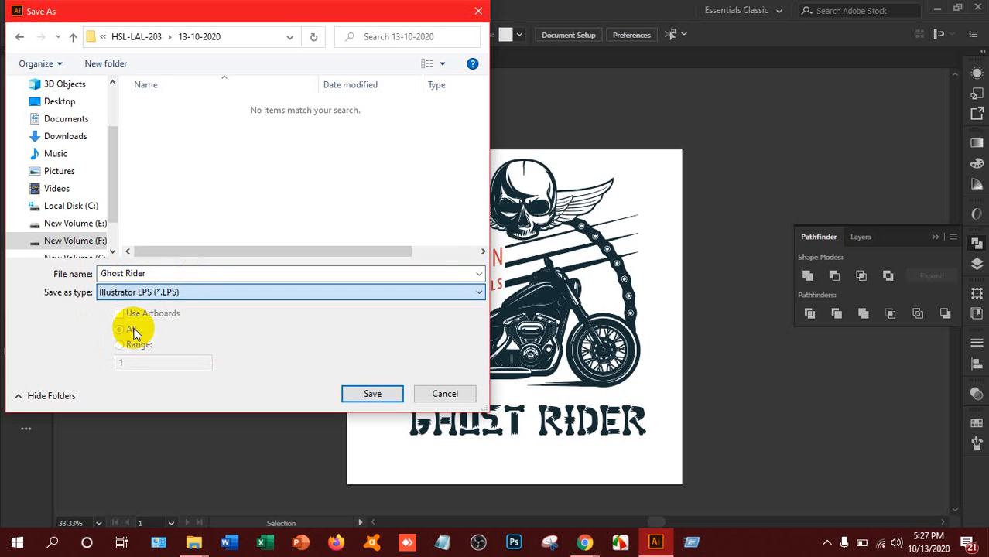
left_click(353, 393)
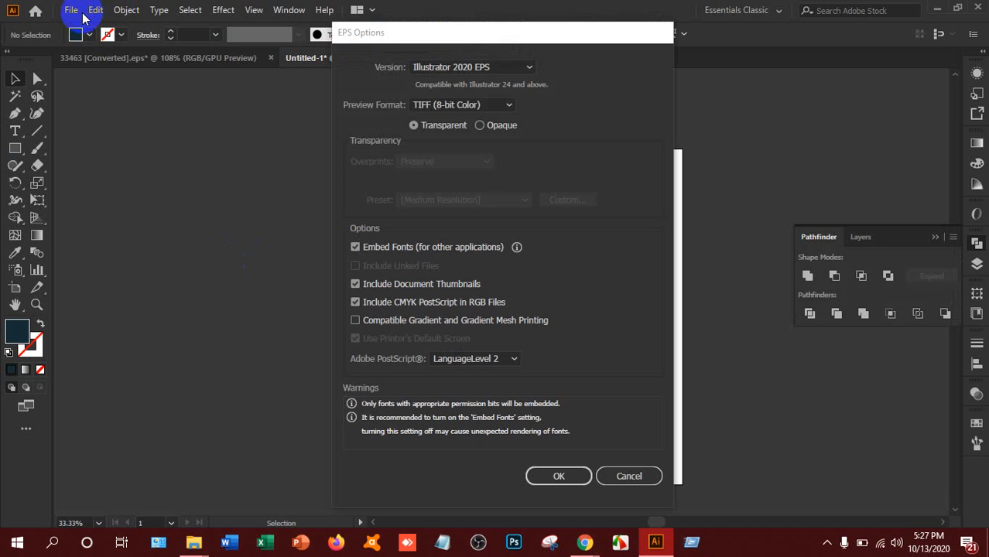
left_click(558, 478)
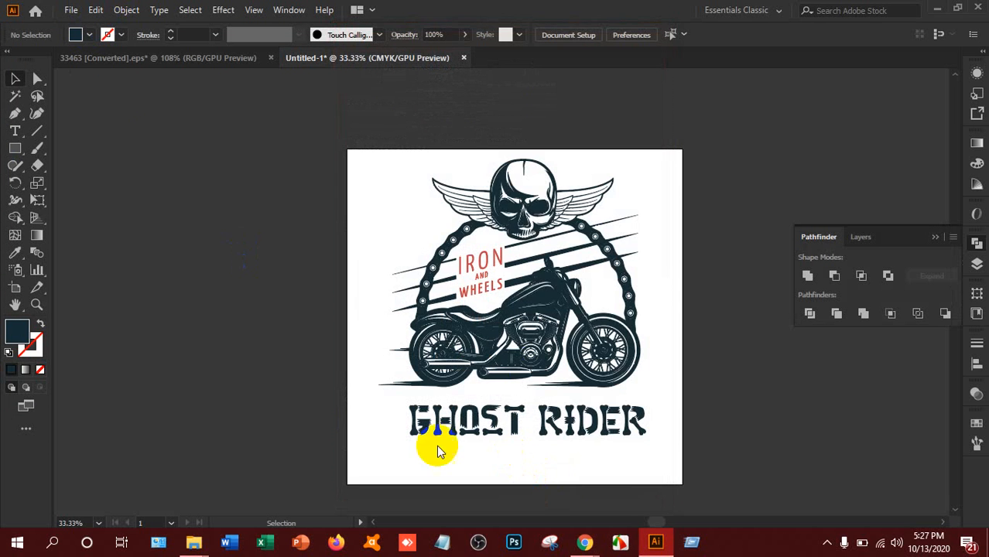
- Export the artwork for web as a transparent 1000 x 1000 px PNG-24 named Ghost-Rider in the Documents folder
left_click(70, 10)
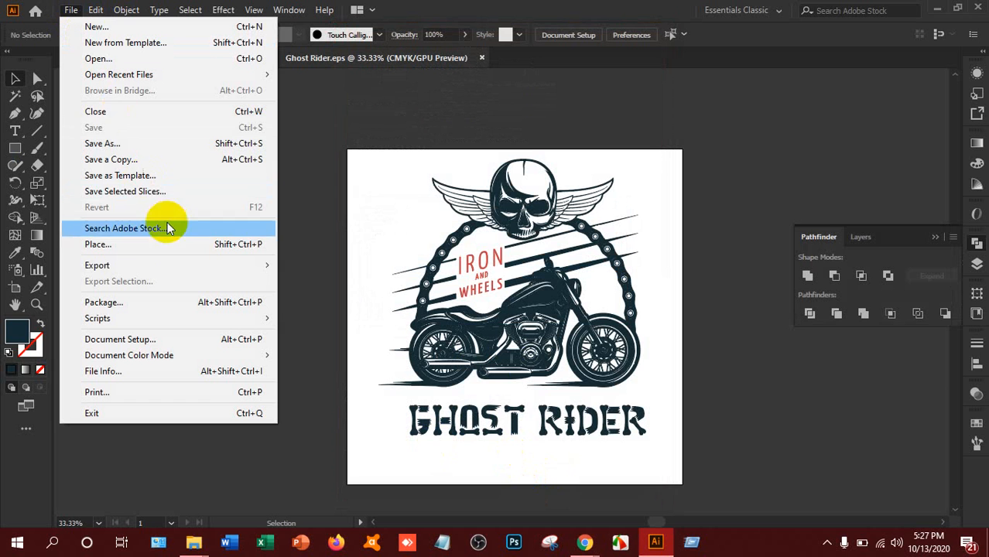
mouse_move(261, 265)
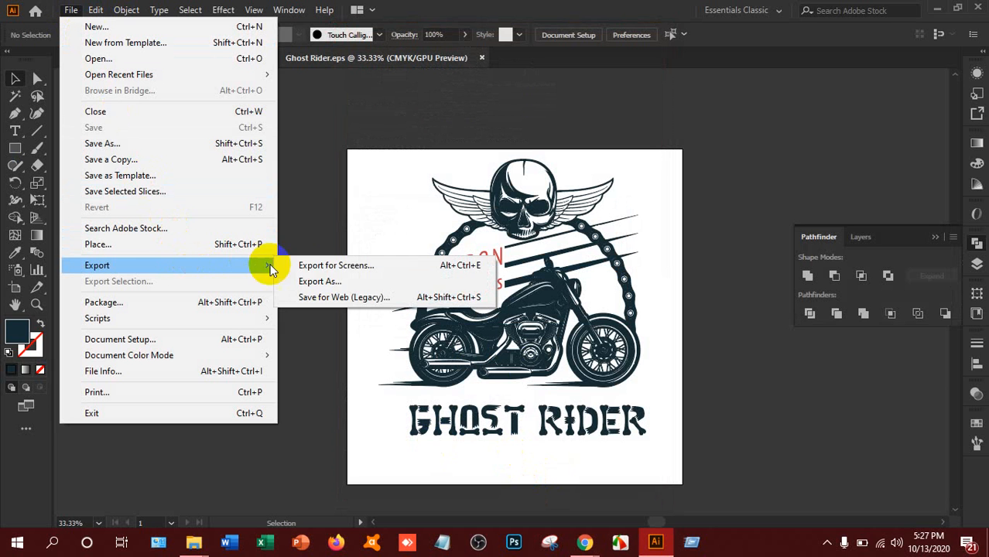
left_click(322, 297)
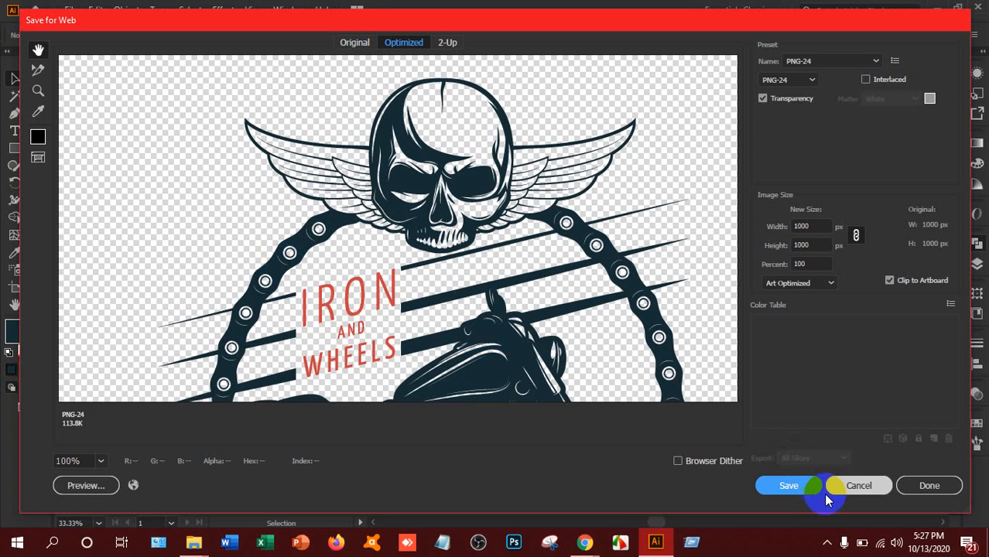
left_click(805, 486)
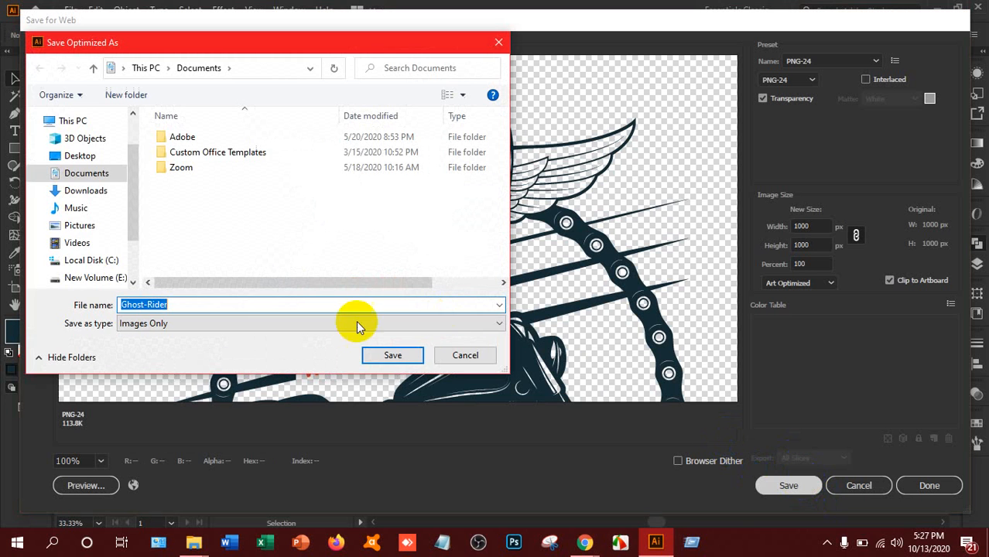
left_click(393, 355)
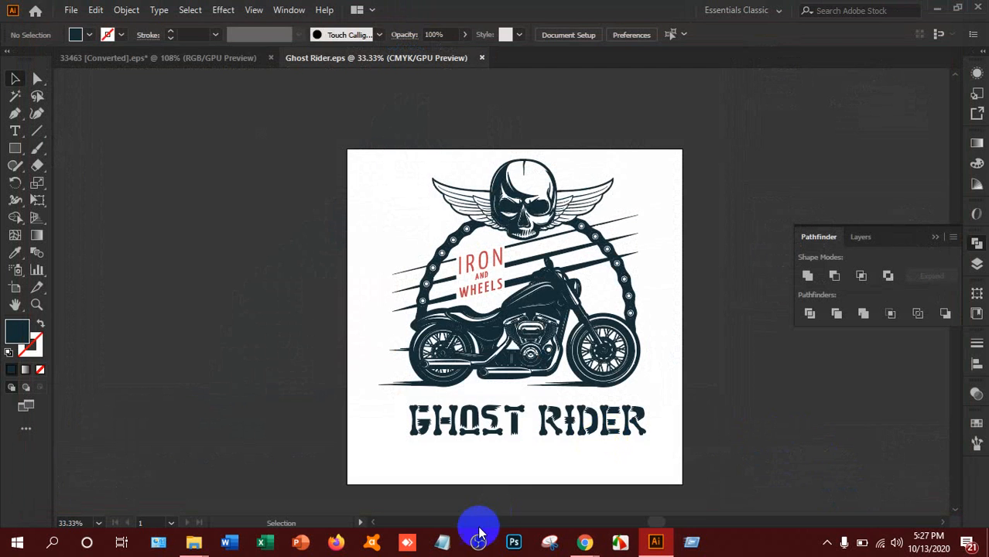
- Switch to Chrome, show the Google Meet call and close the downloads bar
mouse_move(582, 536)
left_click(539, 502)
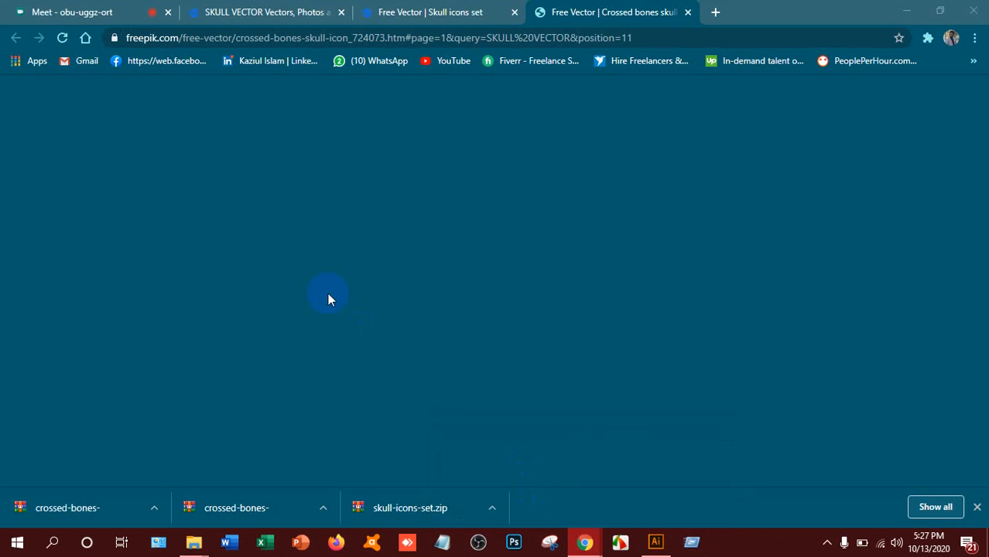
left_click(124, 21)
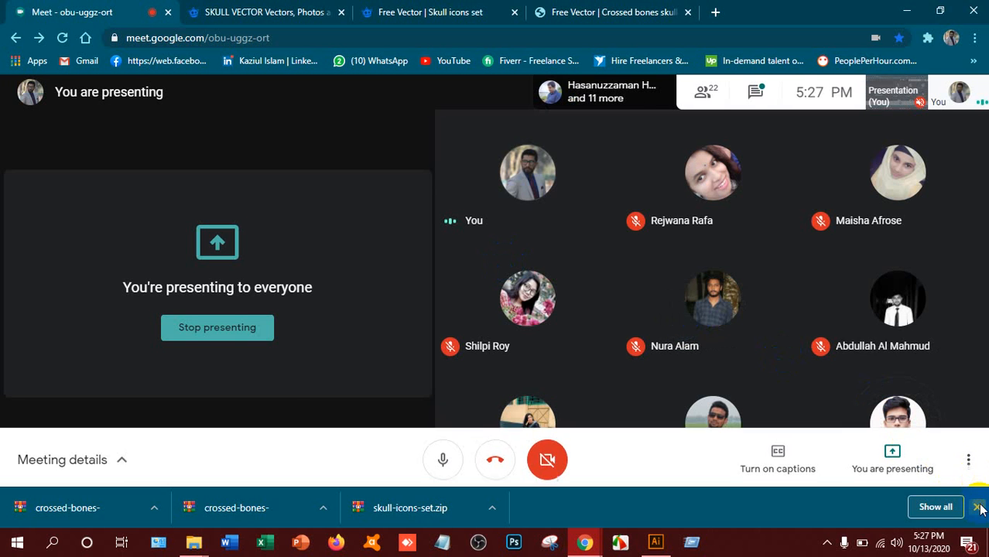
left_click(979, 508)
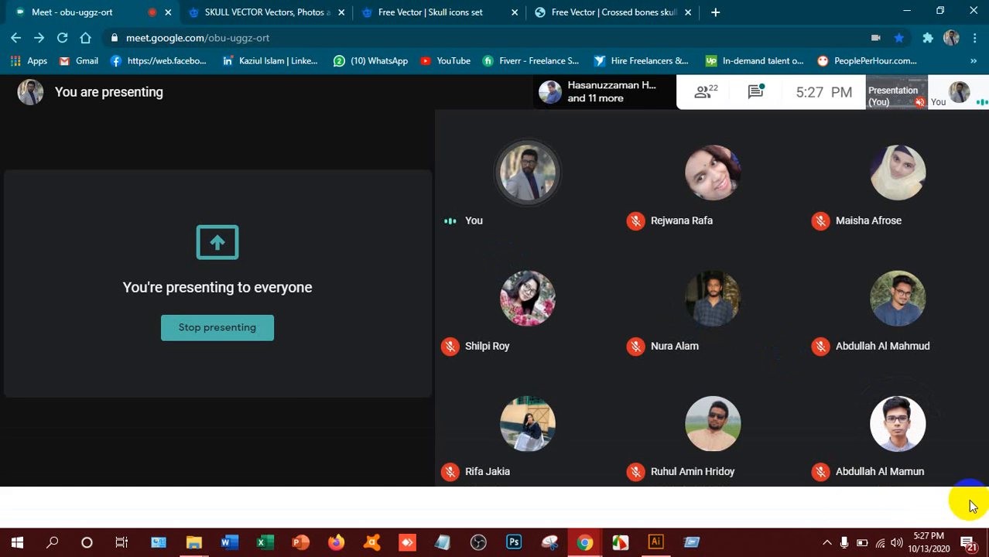
left_click(623, 542)
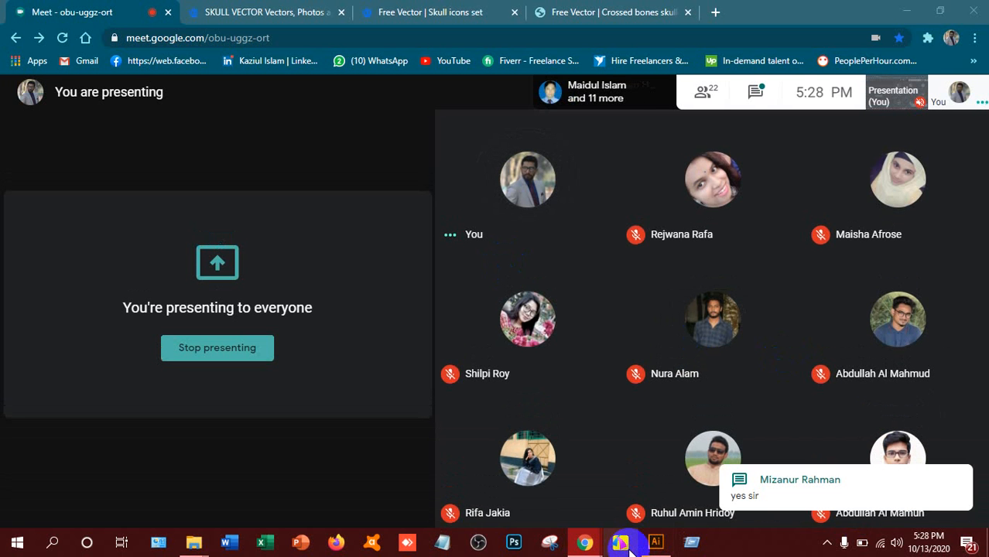